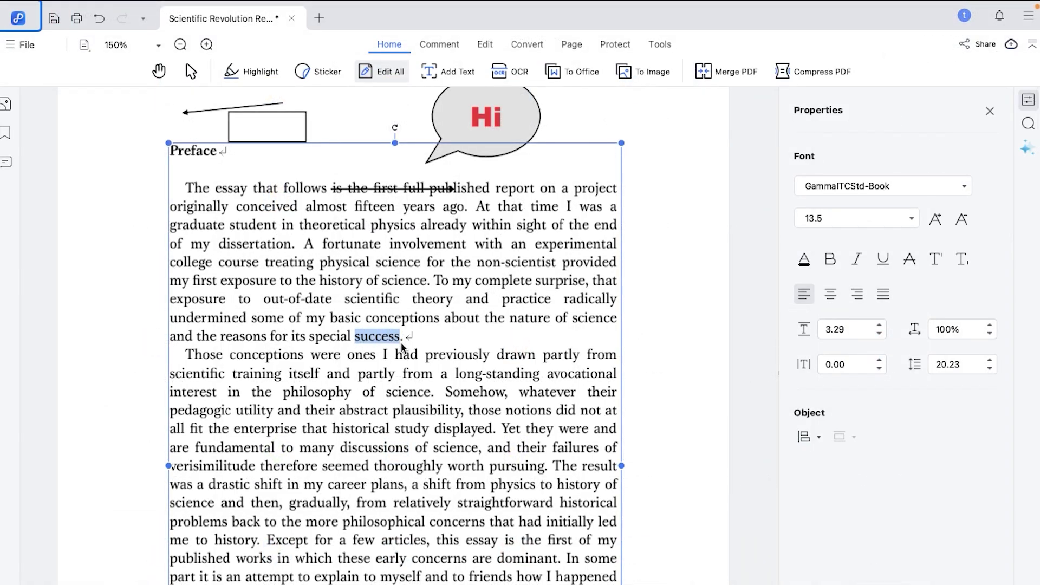
# - Change 'success' to 'Resources' in the preface, then generate and read PDNob AI's document summary
pyautogui.write('Resour')
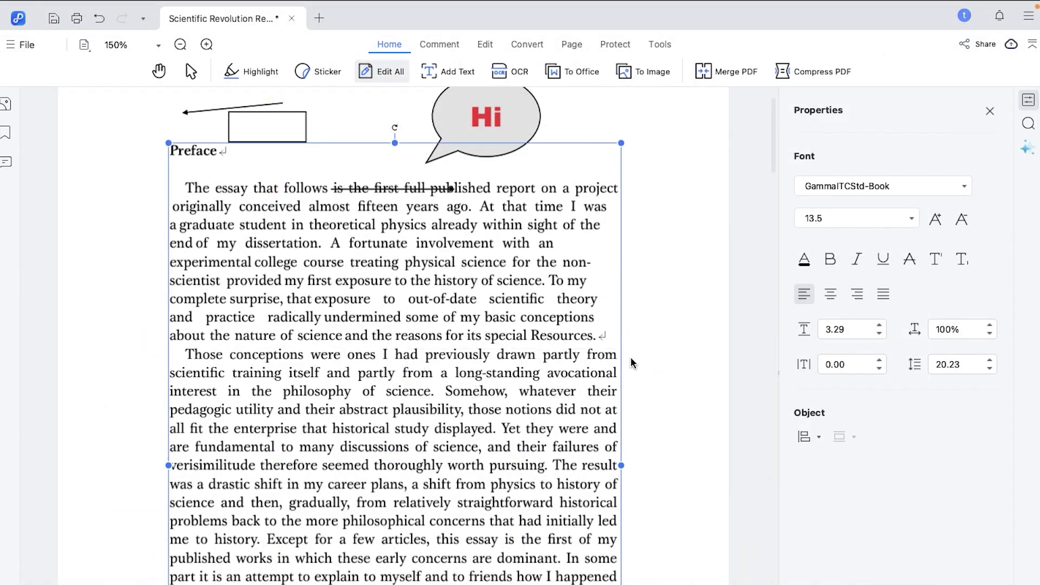
pyautogui.scroll(10, 631, 361)
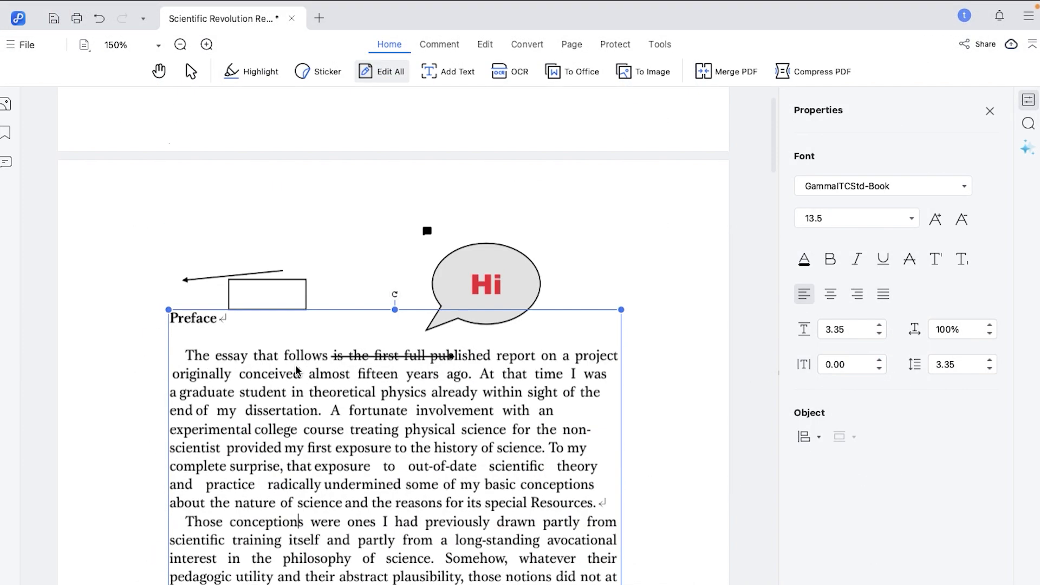
pyautogui.click(1027, 147)
pyautogui.click(903, 562)
pyautogui.click(388, 364)
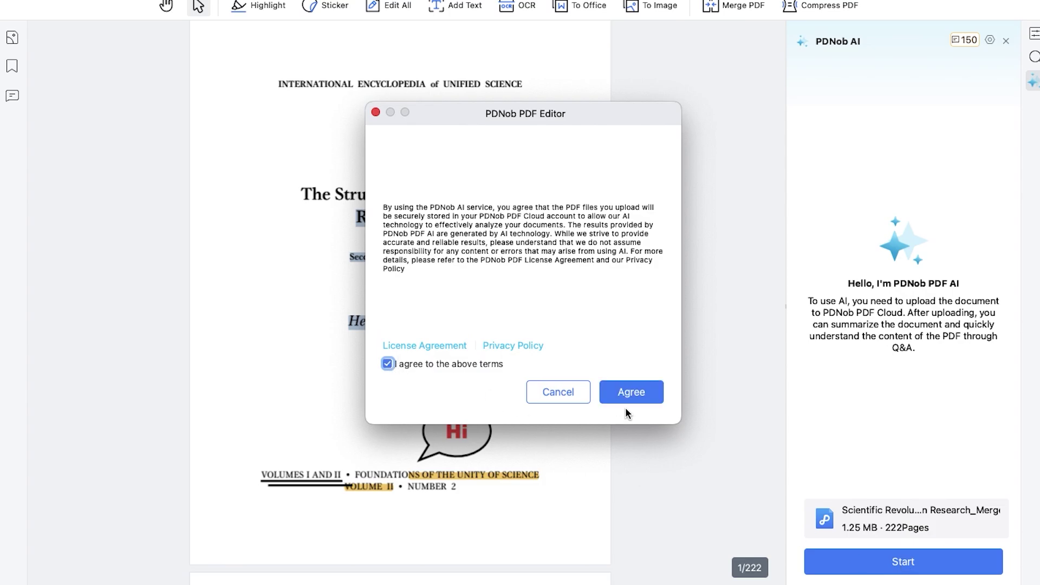
pyautogui.click(630, 399)
pyautogui.scroll(-10, 657, 128)
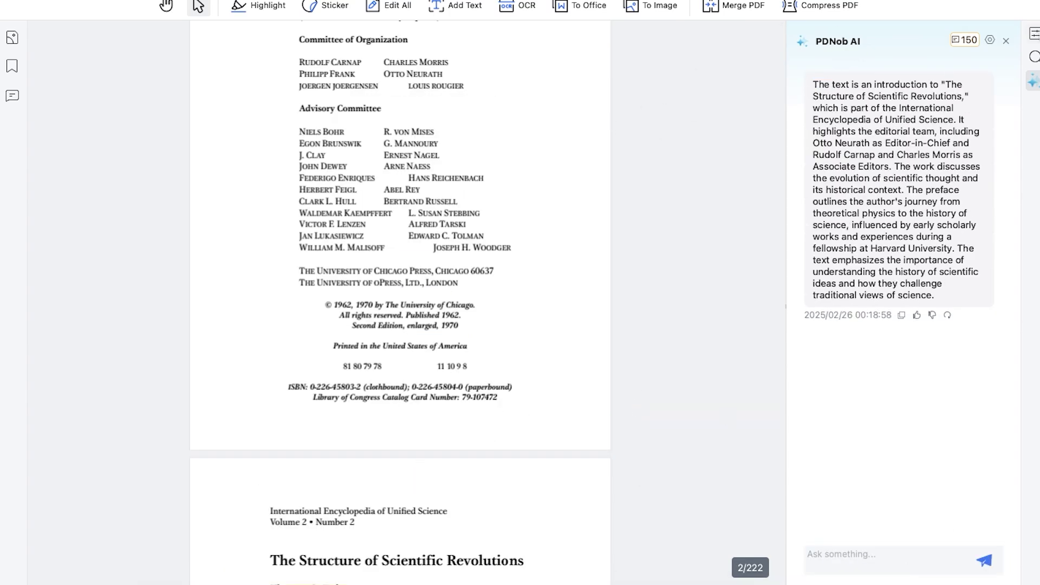
pyautogui.moveTo(820, 81); pyautogui.dragTo(921, 282)
pyautogui.click(912, 401)
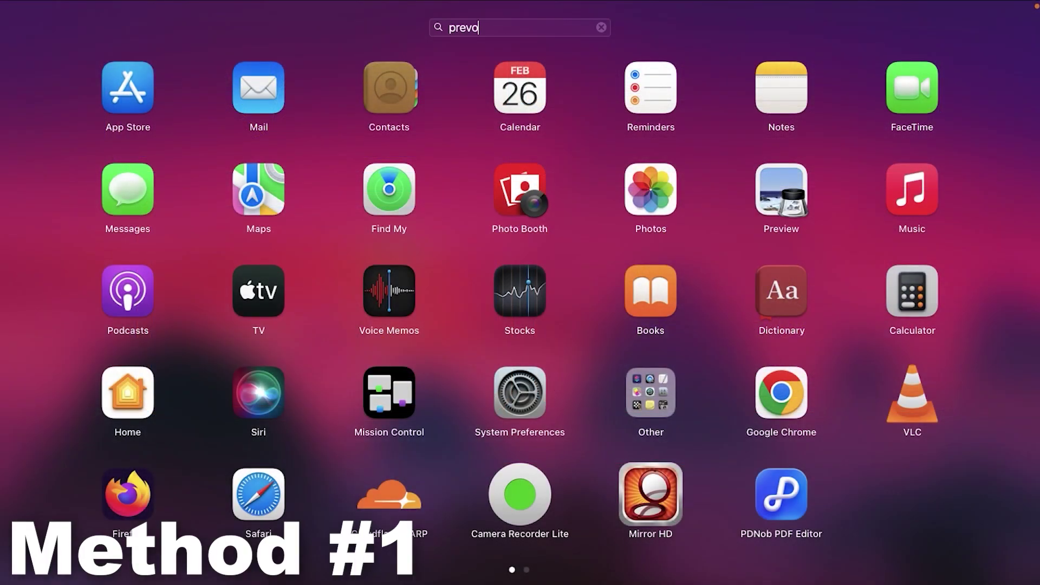
# - Launch Preview from Launchpad search, maximize Scientific Revolution Research.pdf, and scroll to its contents page
pyautogui.write('i')
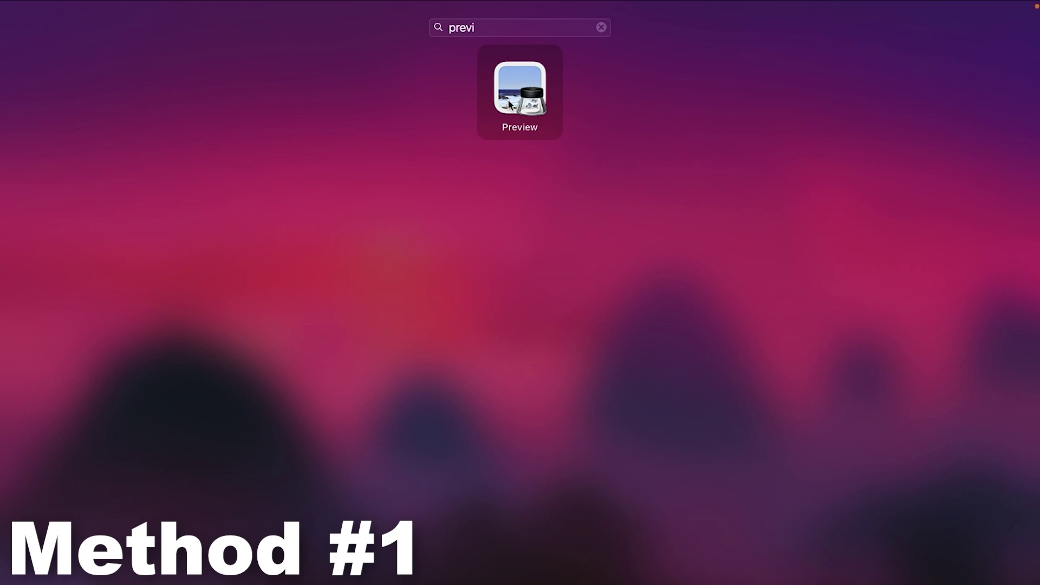
pyautogui.click(509, 104)
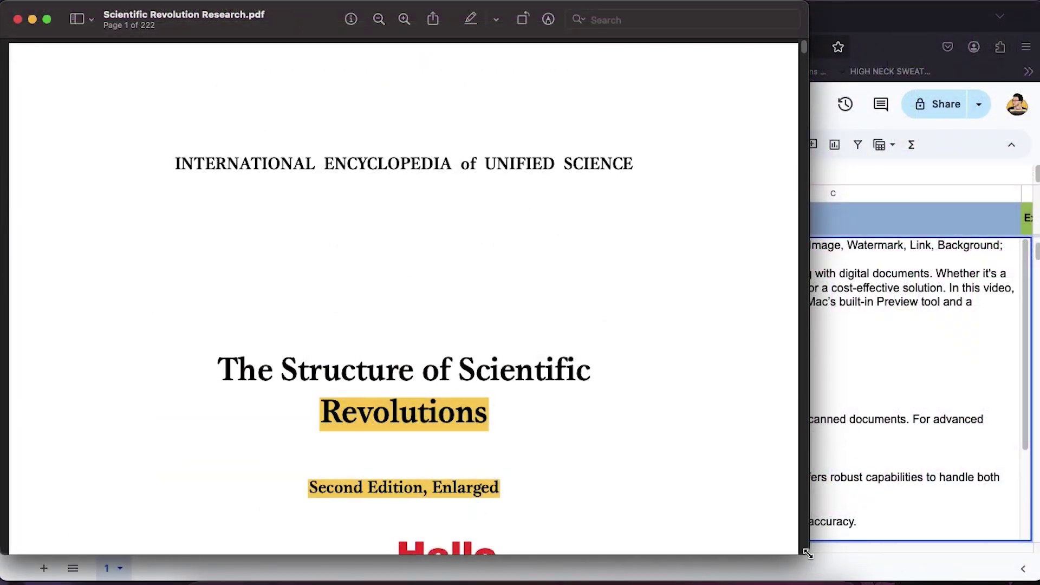
pyautogui.doubleClick(808, 553)
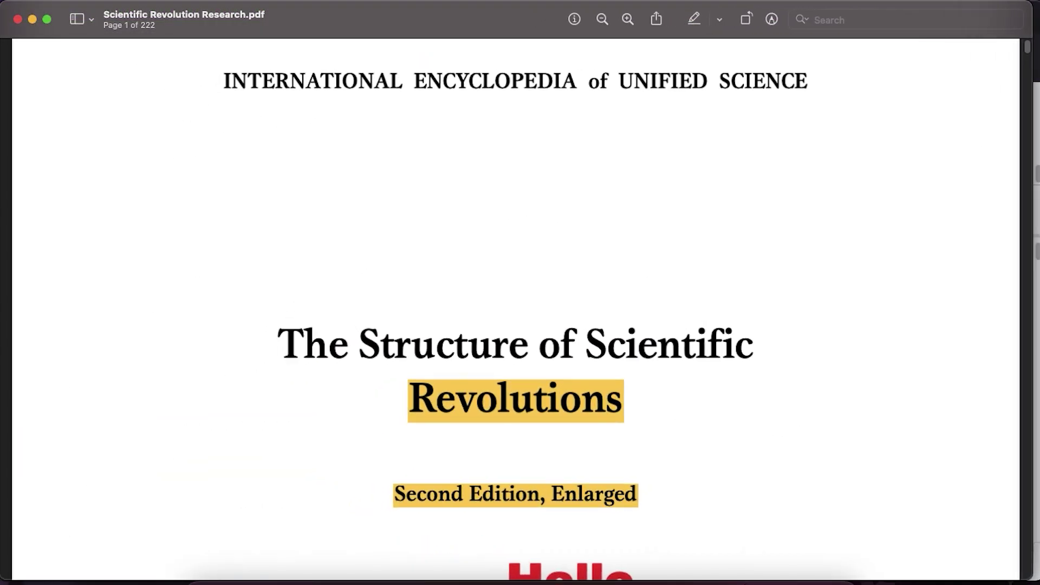
pyautogui.scroll(2, 418, 296)
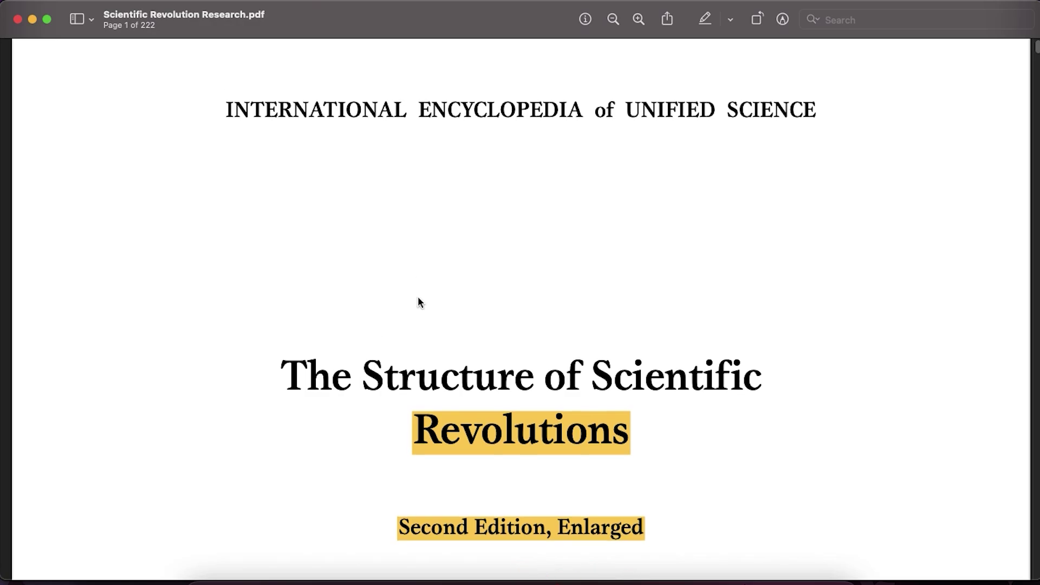
pyautogui.scroll(-10, 418, 297)
pyautogui.scroll(-15, 420, 316)
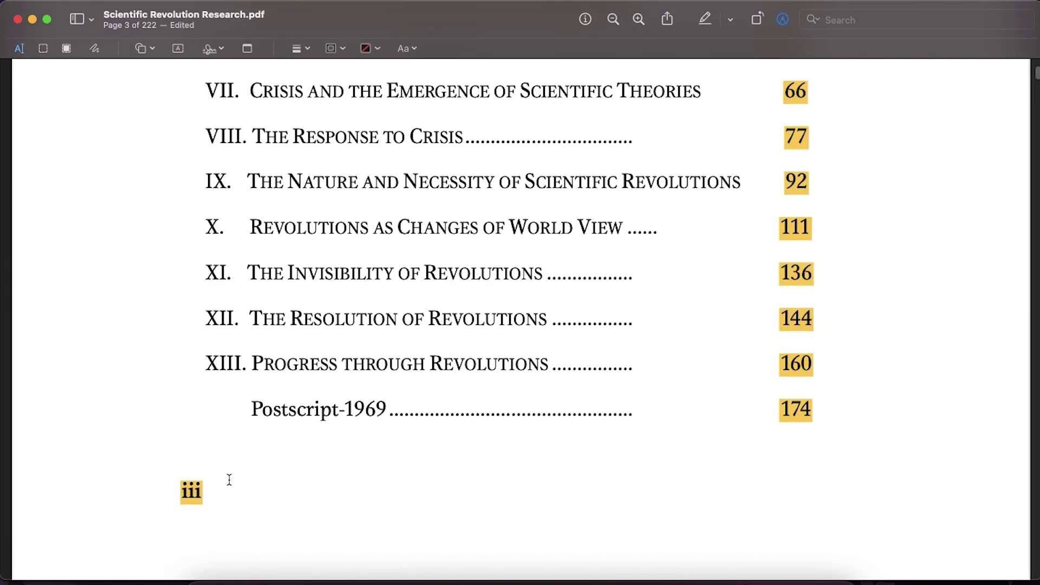
# - Highlight the Postscript-1969 entry, redact contents line XIII, and sketch a line beneath Postscript-1969
pyautogui.moveTo(263, 414); pyautogui.dragTo(430, 417)
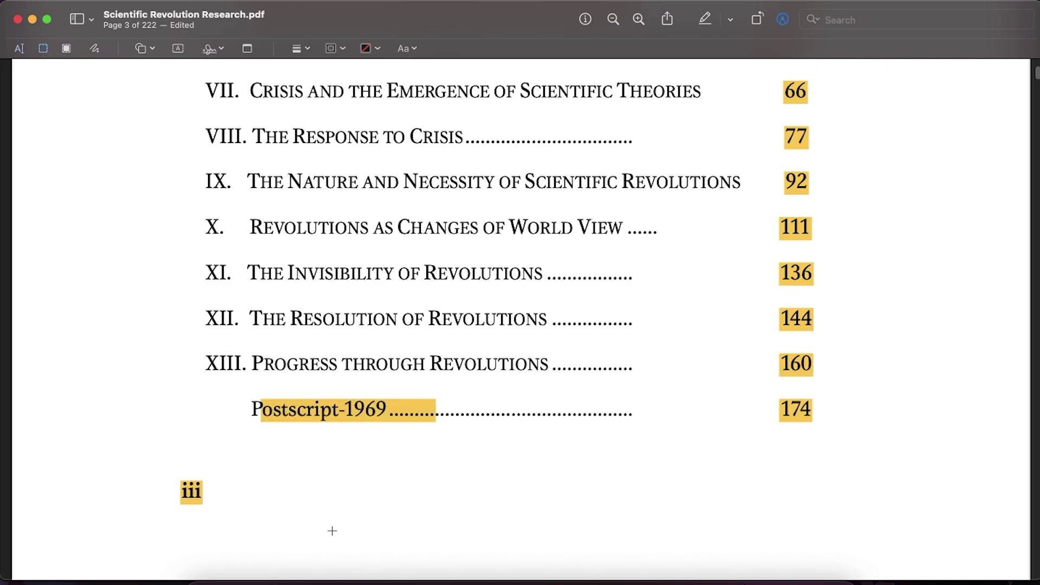
pyautogui.moveTo(642, 516); pyautogui.dragTo(694, 504)
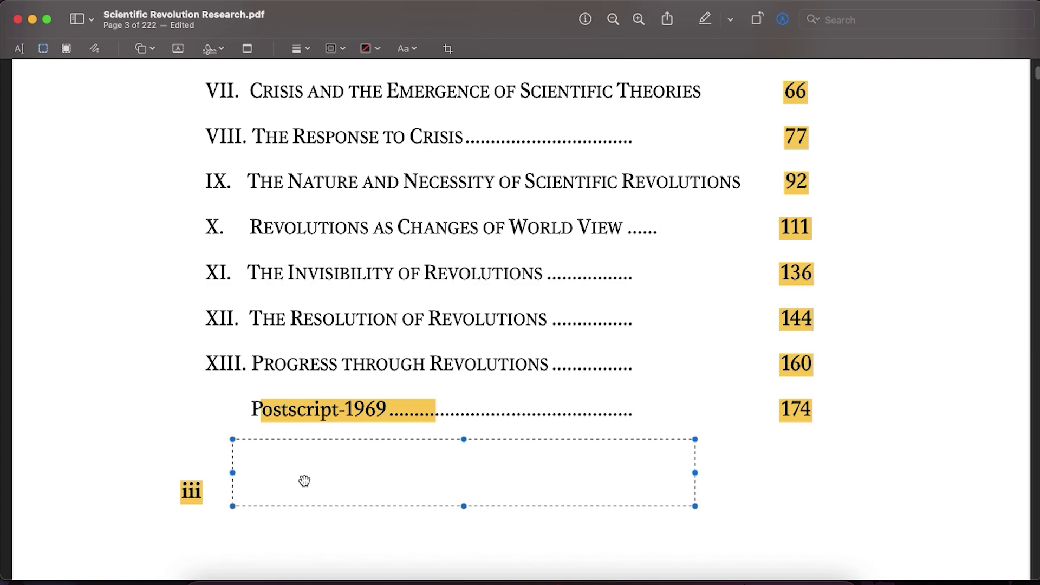
pyautogui.moveTo(311, 469); pyautogui.dragTo(278, 403)
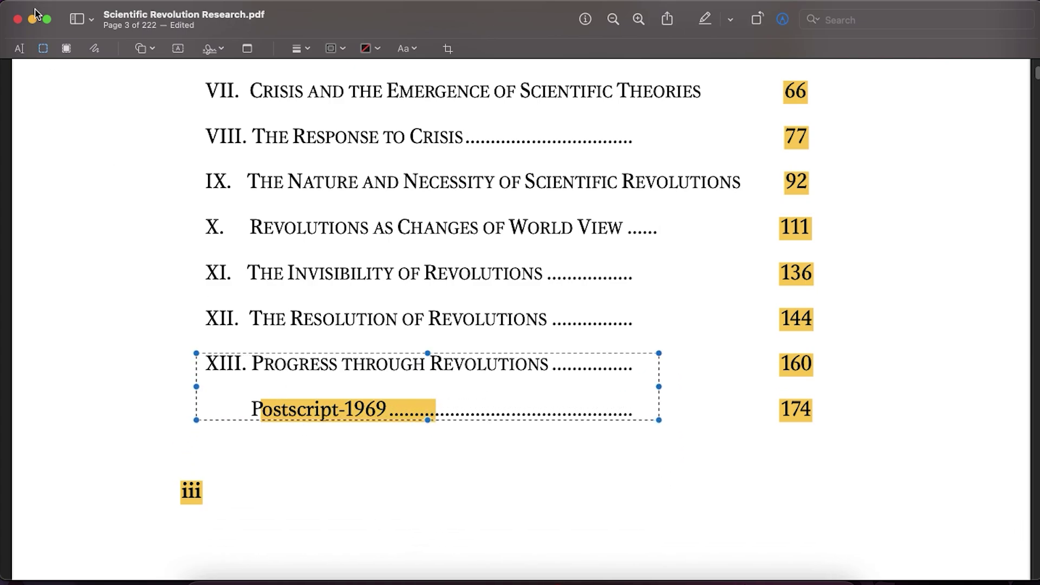
pyautogui.click(66, 49)
pyautogui.click(476, 352)
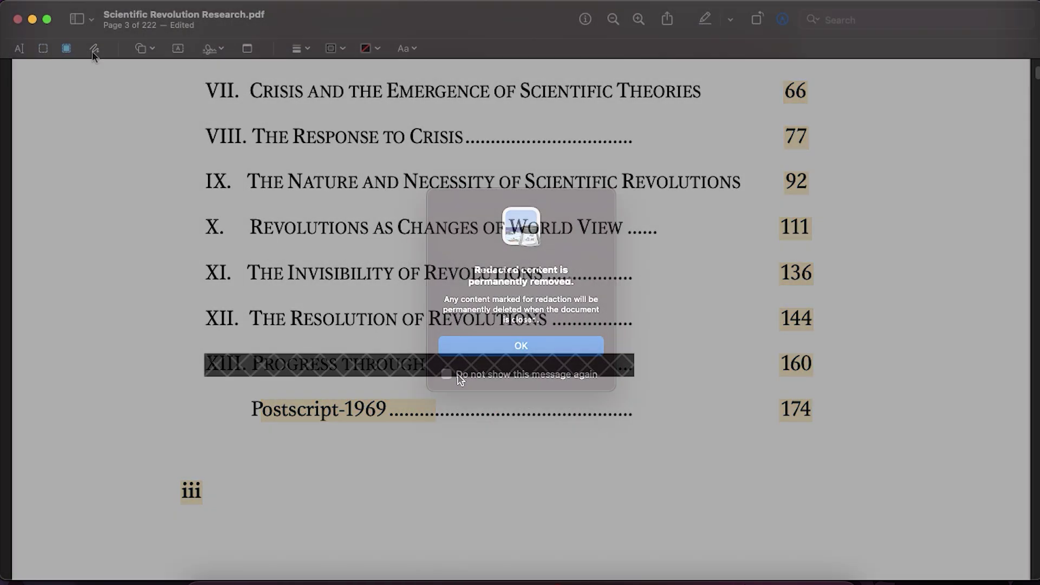
pyautogui.moveTo(199, 432); pyautogui.dragTo(561, 434)
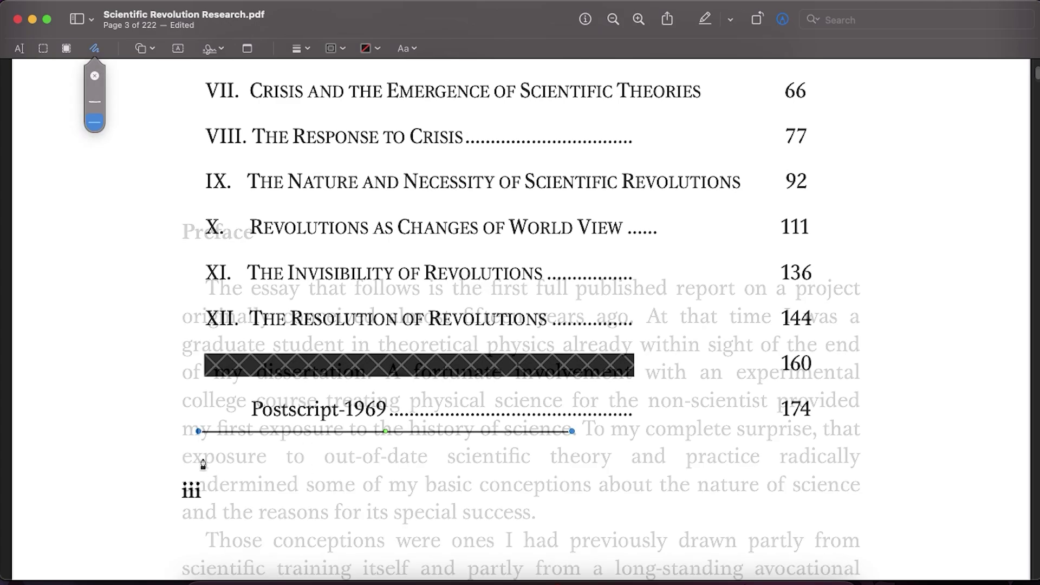
# - Add a rectangle and an arrow beside the Preface heading, plus a speech bubble reading 'Hi'
pyautogui.click(143, 49)
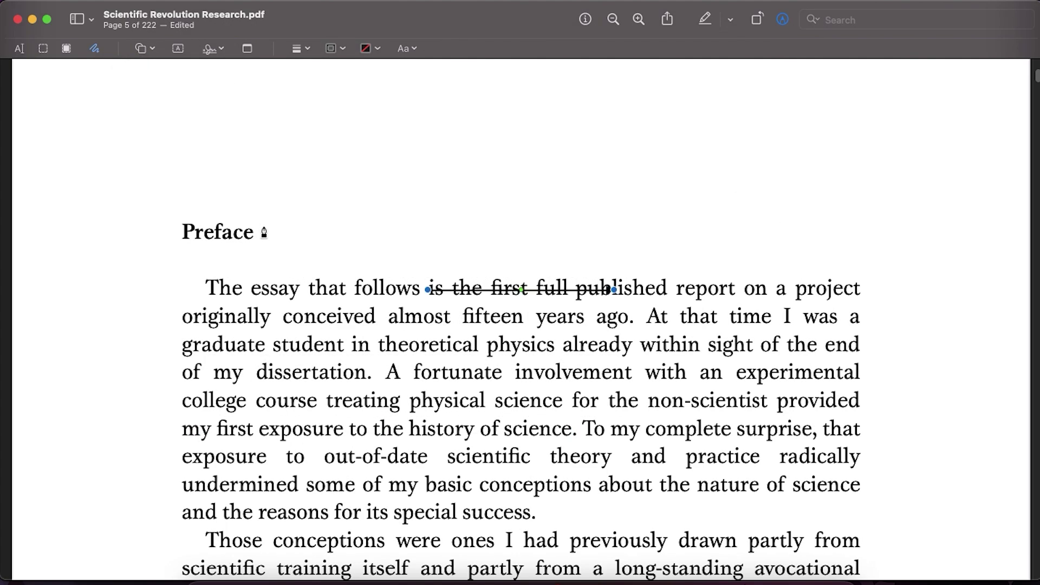
pyautogui.moveTo(263, 231); pyautogui.dragTo(390, 171)
pyautogui.click(95, 144)
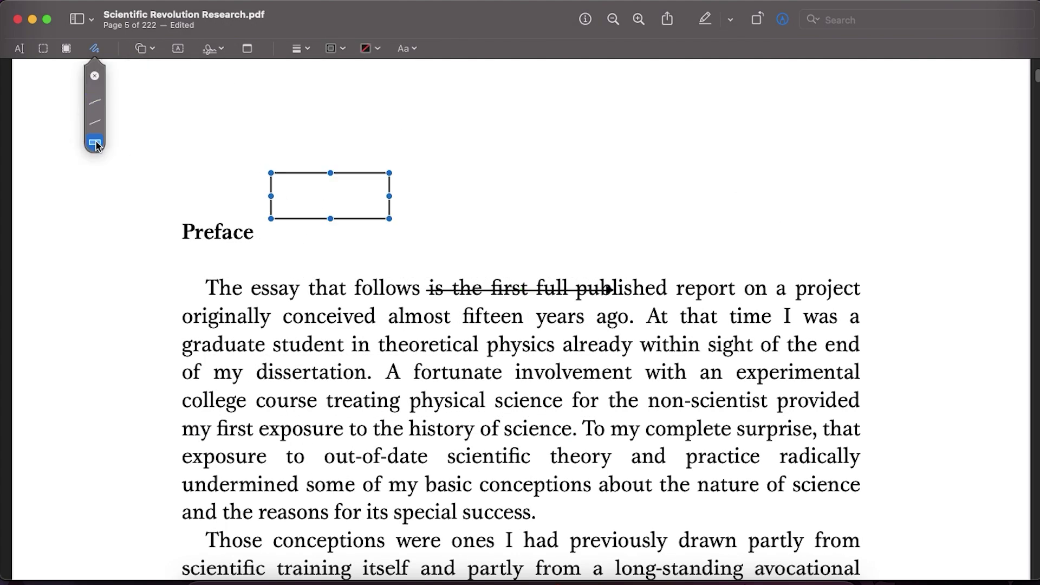
pyautogui.click(141, 49)
pyautogui.click(156, 90)
pyautogui.moveTo(437, 300); pyautogui.dragTo(506, 234)
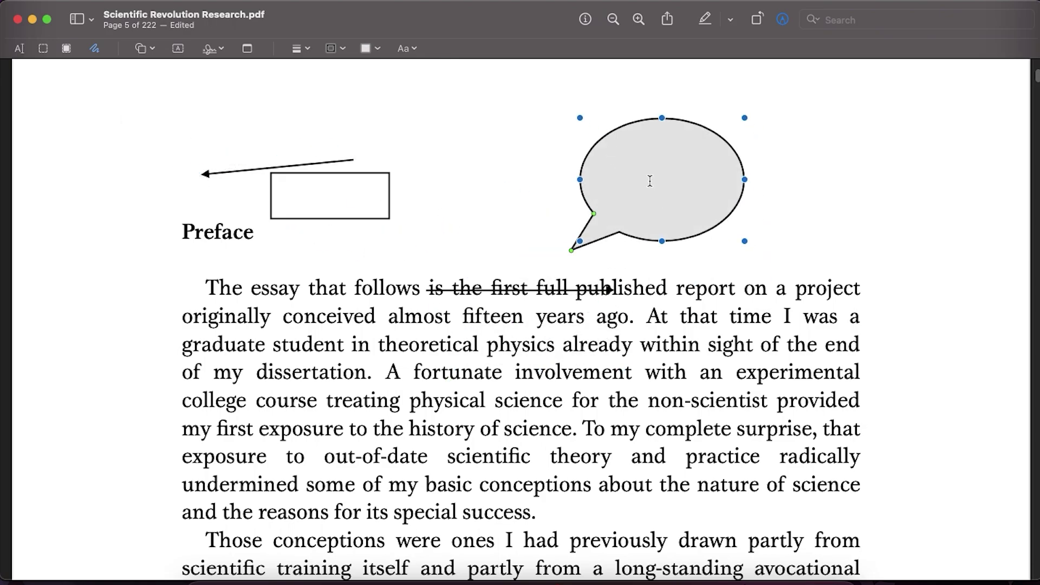
pyautogui.write('Hi')
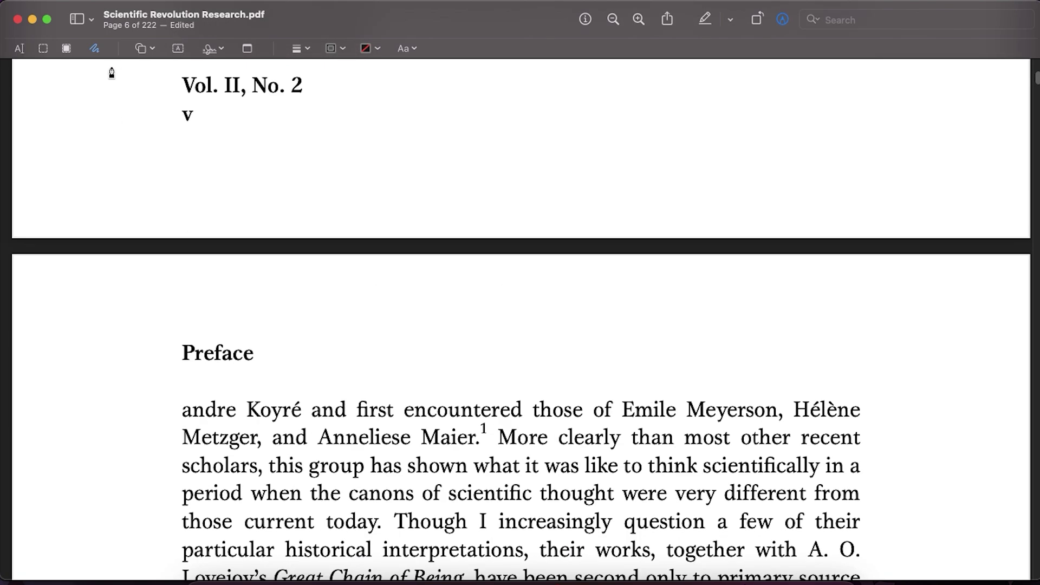
# - Place an enlarged magnifier loupe over 'andre Koyré' on the Preface page
pyautogui.click(141, 48)
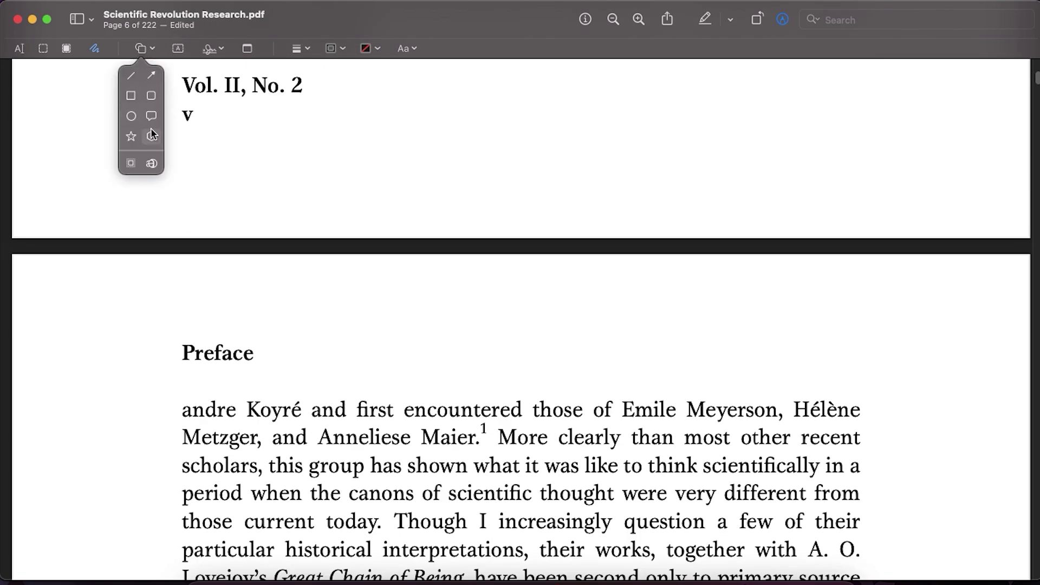
pyautogui.click(149, 168)
pyautogui.moveTo(486, 405); pyautogui.dragTo(202, 406)
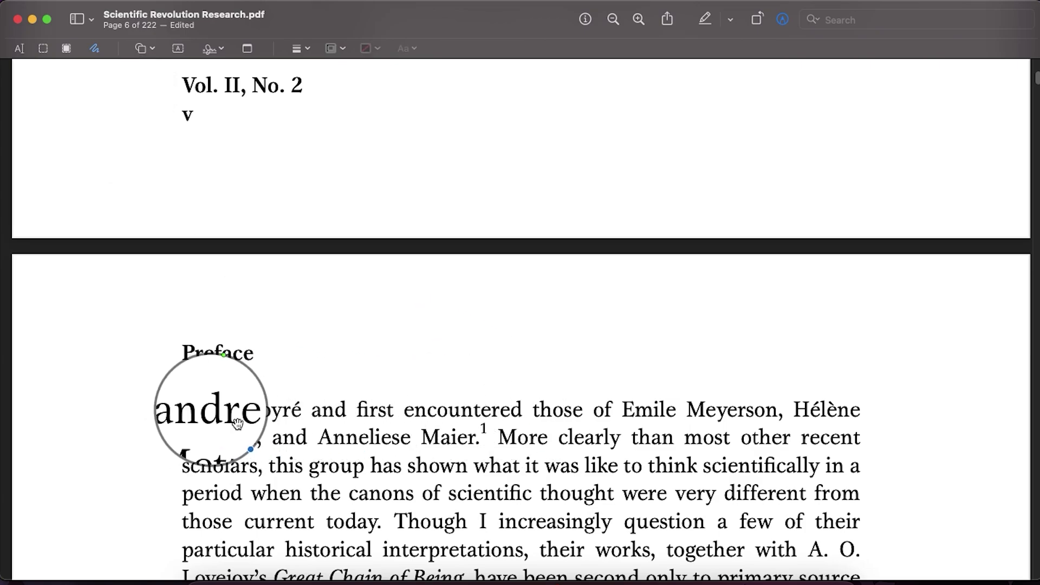
pyautogui.moveTo(267, 453); pyautogui.dragTo(318, 484)
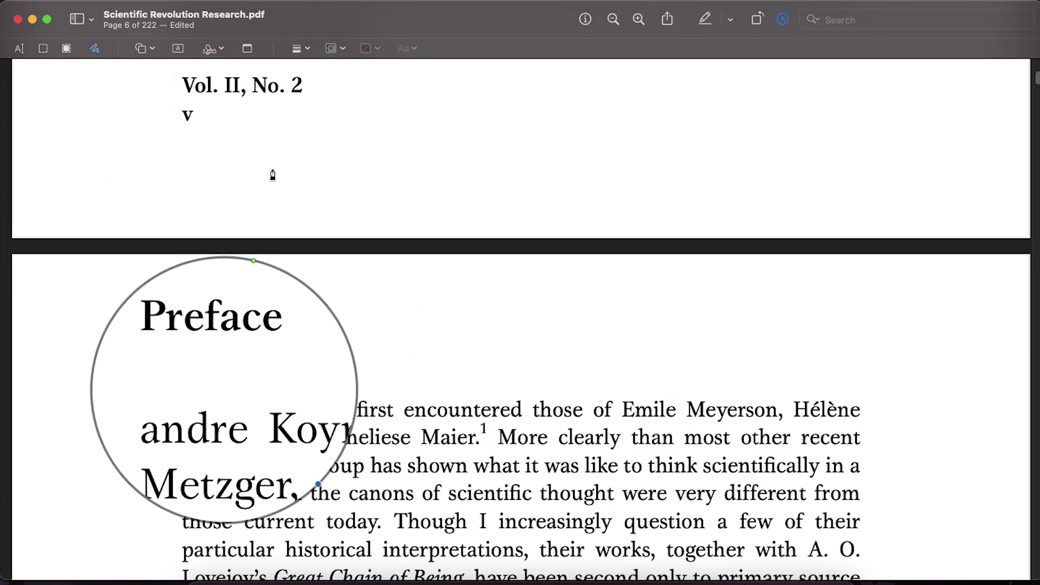
# - Add red 'Hello Adding Text' text on page 6, then attach a sticky note
pyautogui.click(178, 48)
pyautogui.write('Hello A')
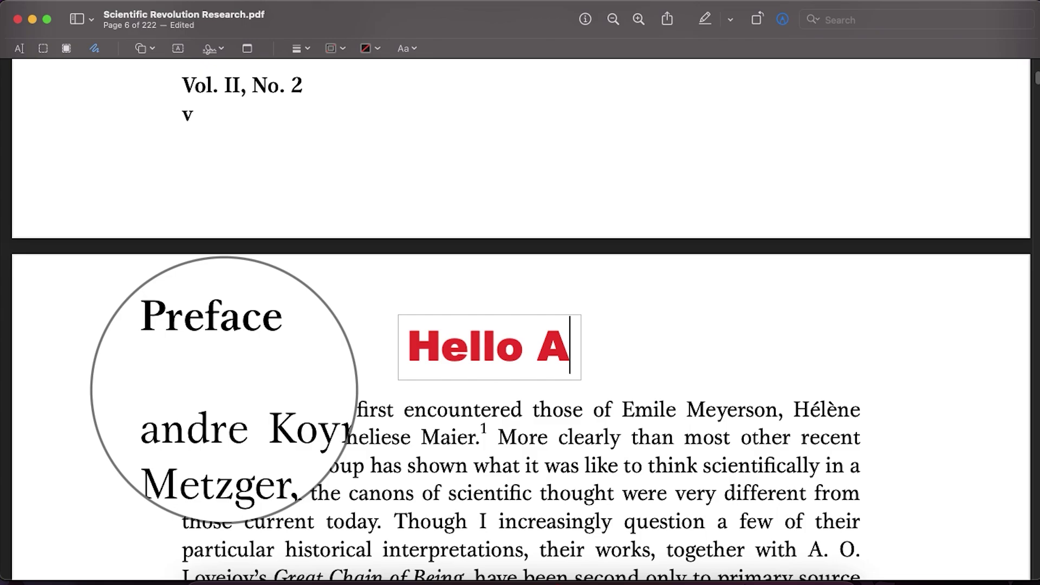
pyautogui.write('dding Text')
pyautogui.click(557, 290)
pyautogui.moveTo(536, 333); pyautogui.dragTo(700, 354)
pyautogui.click(247, 48)
pyautogui.click(652, 262)
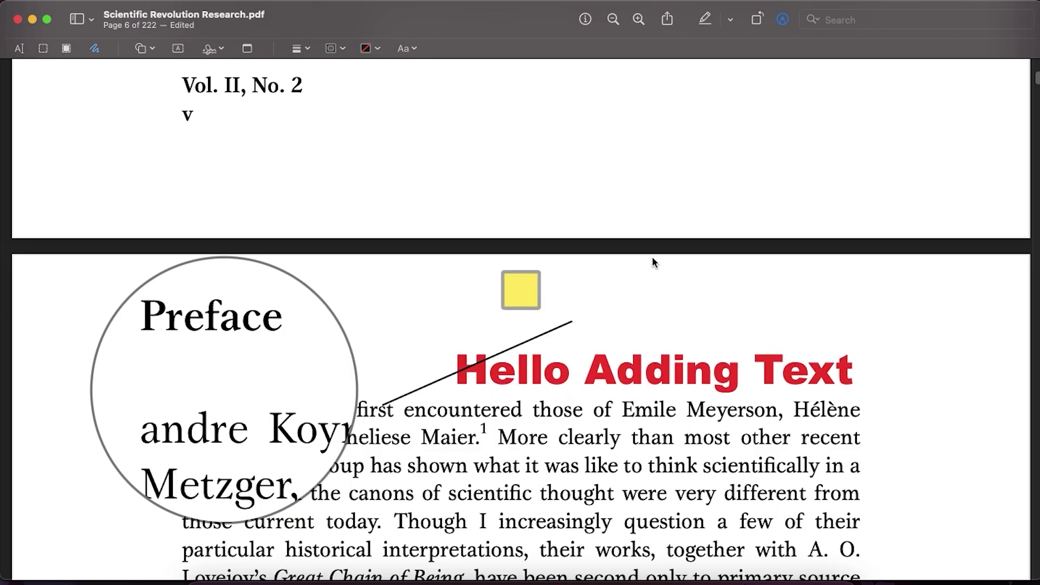
pyautogui.click(519, 291)
pyautogui.scroll(-6, 32, 79)
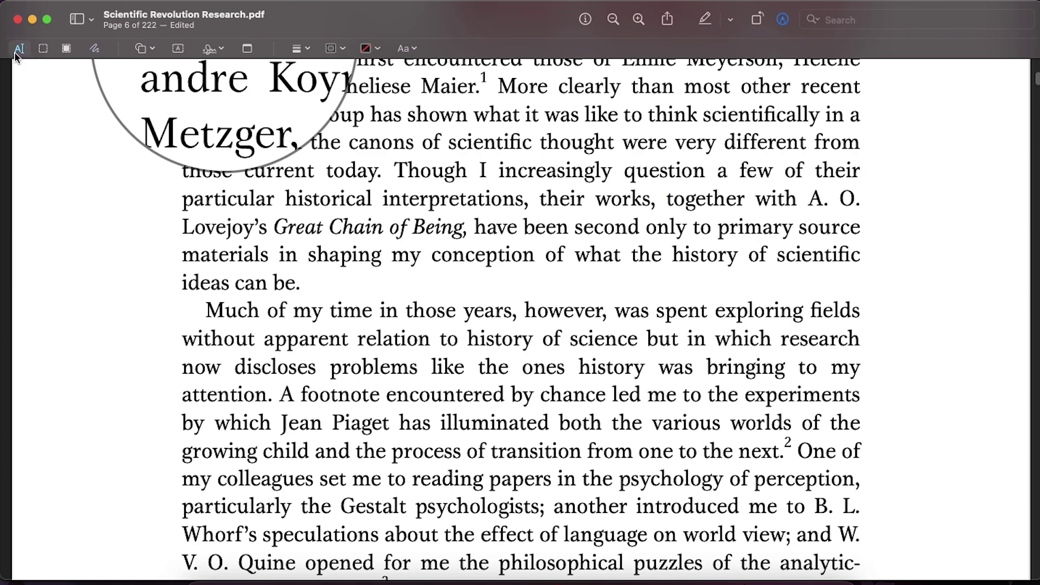
pyautogui.moveTo(331, 309); pyautogui.dragTo(426, 313)
pyautogui.click(371, 317)
pyautogui.click(178, 48)
pyautogui.press('super+z')
pyautogui.rightClick(497, 320)
pyautogui.tripleClick(475, 314)
pyautogui.rightClick(474, 314)
pyautogui.click(365, 364)
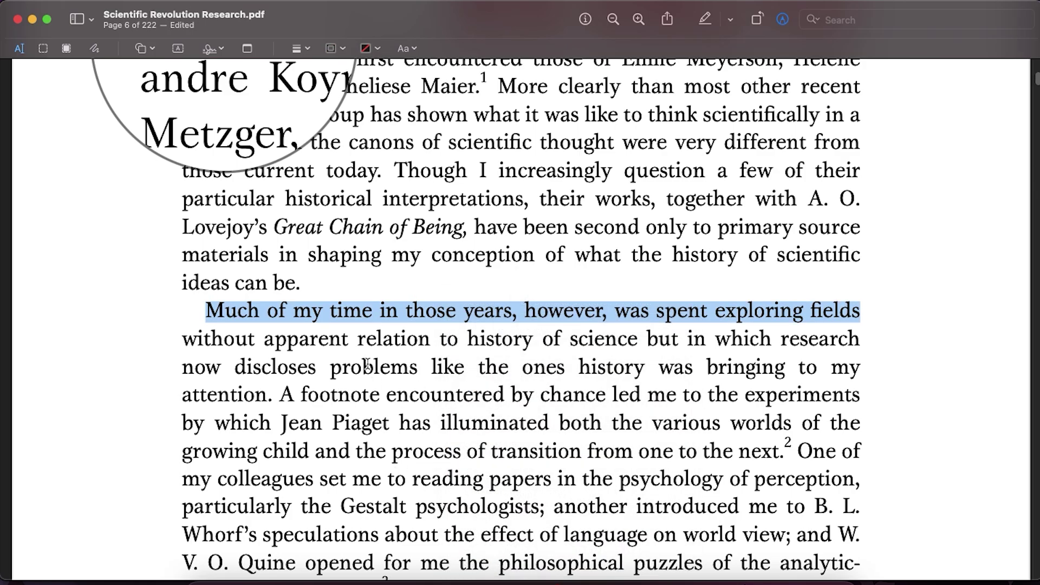
pyautogui.scroll(-5, 366, 364)
pyautogui.scroll(15, 368, 217)
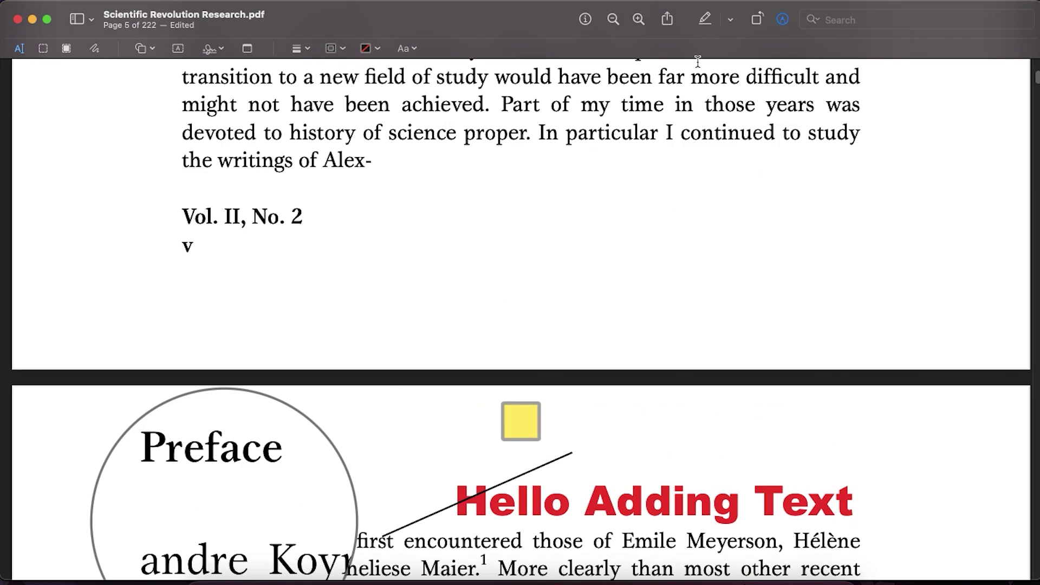
pyautogui.moveTo(542, 132); pyautogui.dragTo(791, 133)
pyautogui.scroll(3, 650, 237)
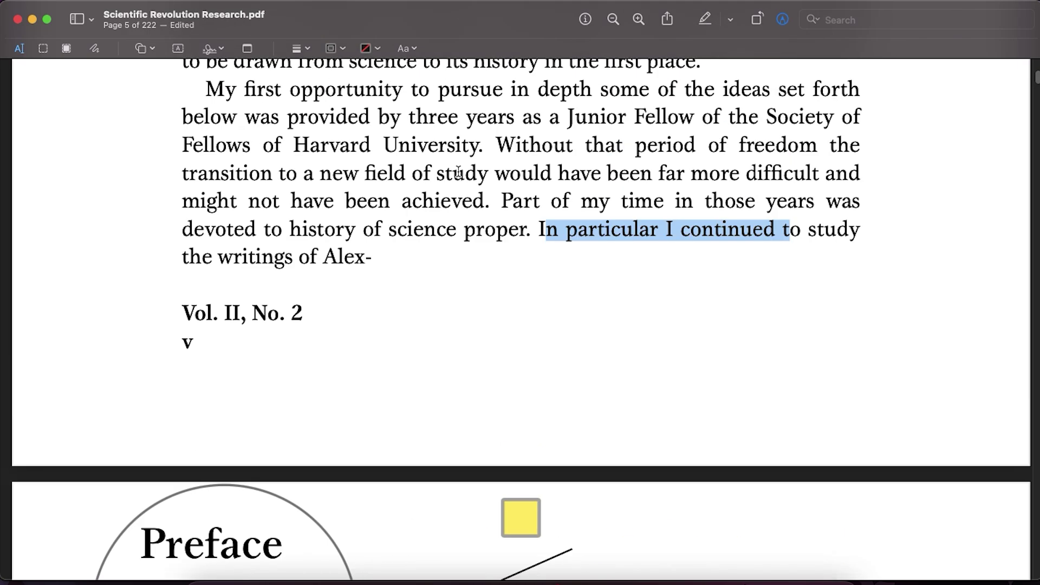
pyautogui.scroll(-10, 463, 220)
pyautogui.scroll(5, 464, 220)
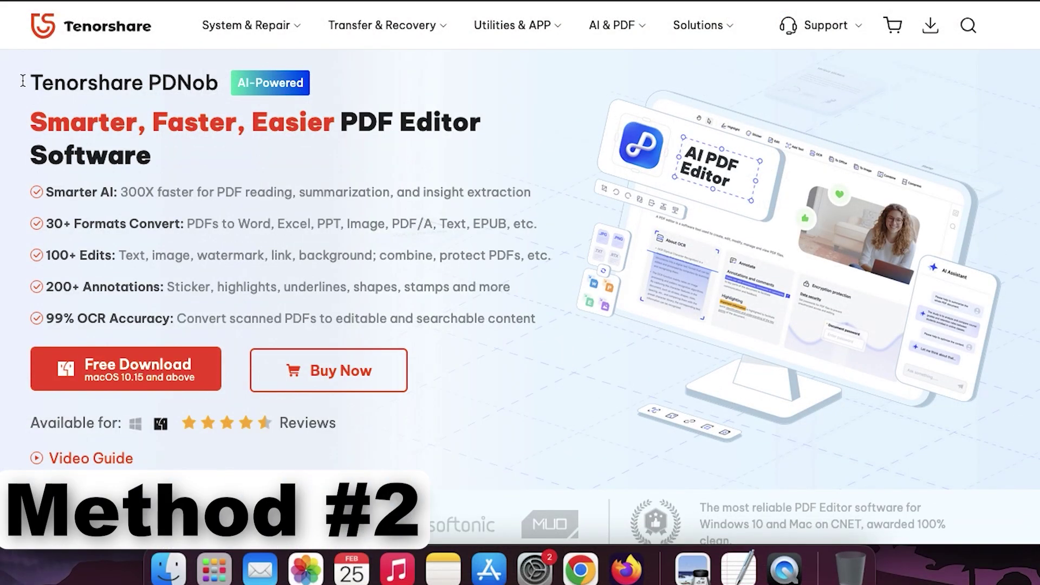
# - Select the PDNob heading, headline, feature bullets, conversion formats and annotation types to point them out
pyautogui.moveTo(33, 83); pyautogui.dragTo(217, 88)
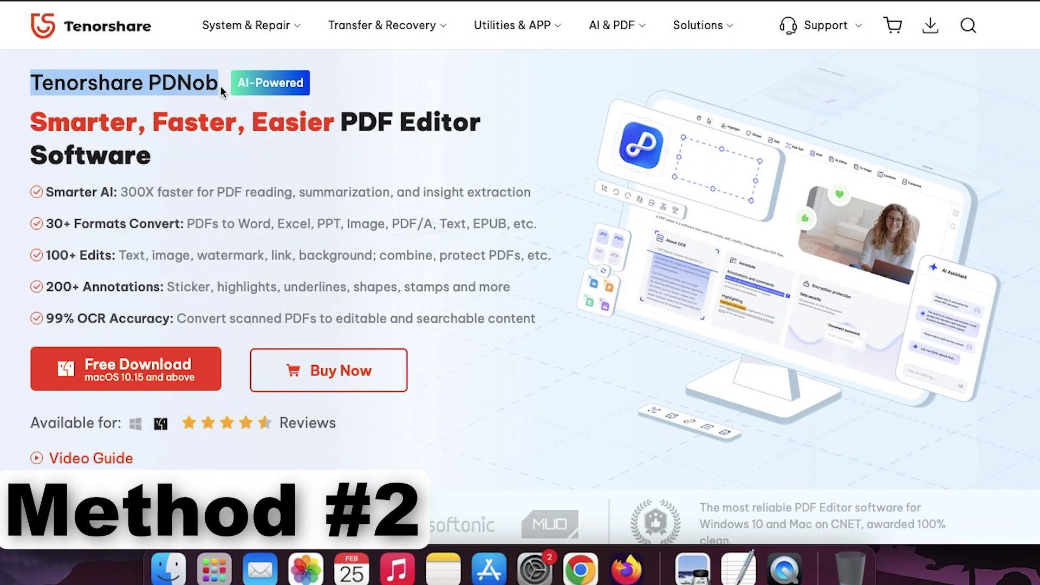
pyautogui.click(238, 89)
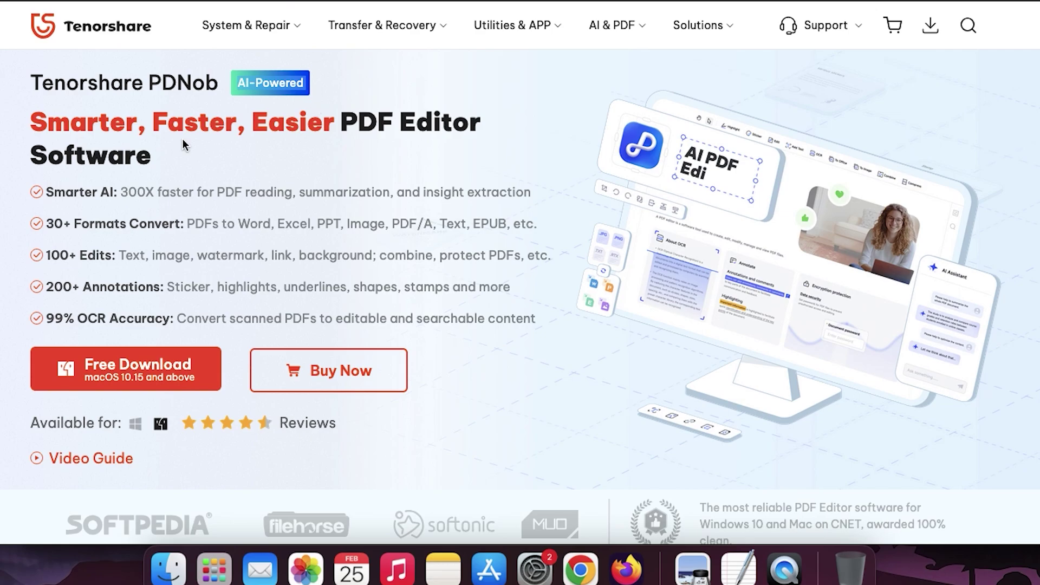
pyautogui.moveTo(38, 123); pyautogui.dragTo(469, 157)
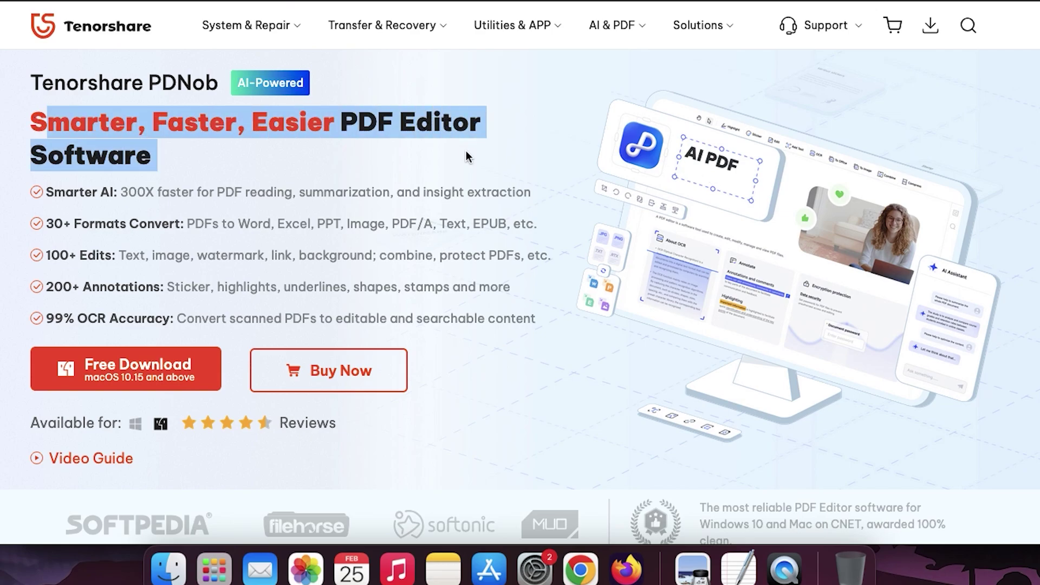
pyautogui.click(136, 198)
pyautogui.moveTo(120, 193); pyautogui.dragTo(518, 203)
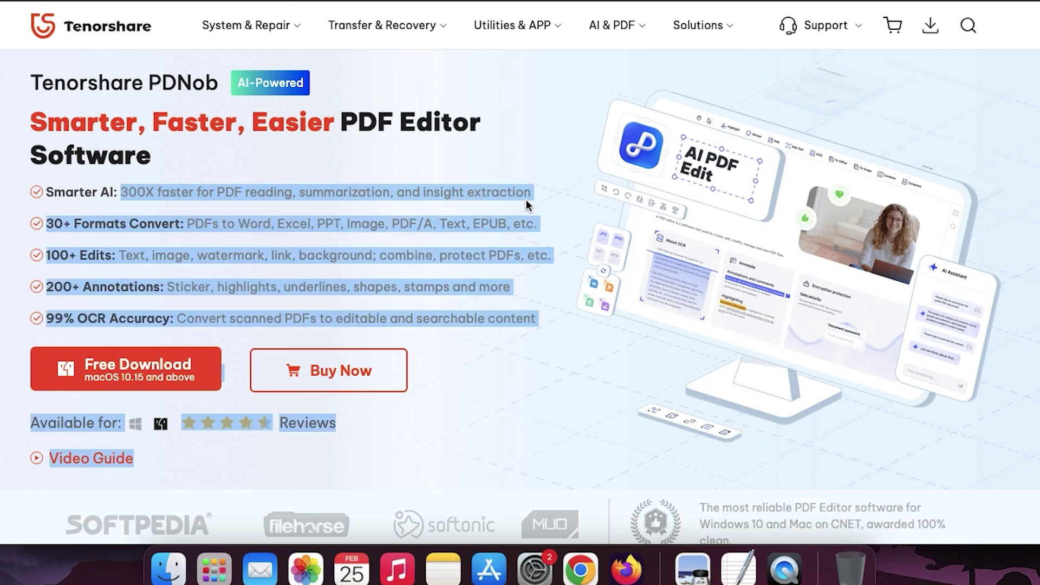
pyautogui.click(174, 233)
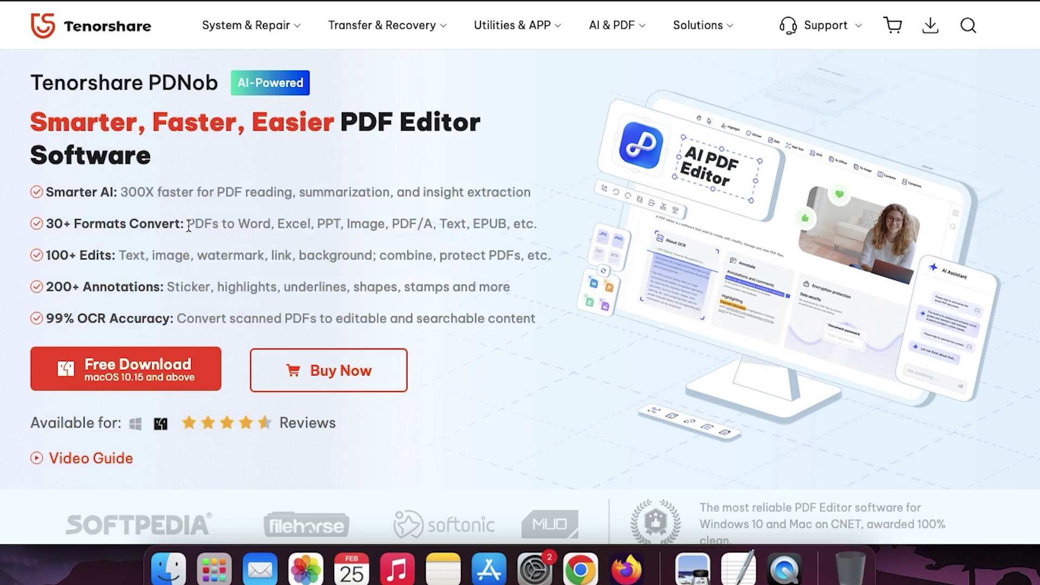
pyautogui.moveTo(187, 225); pyautogui.dragTo(536, 235)
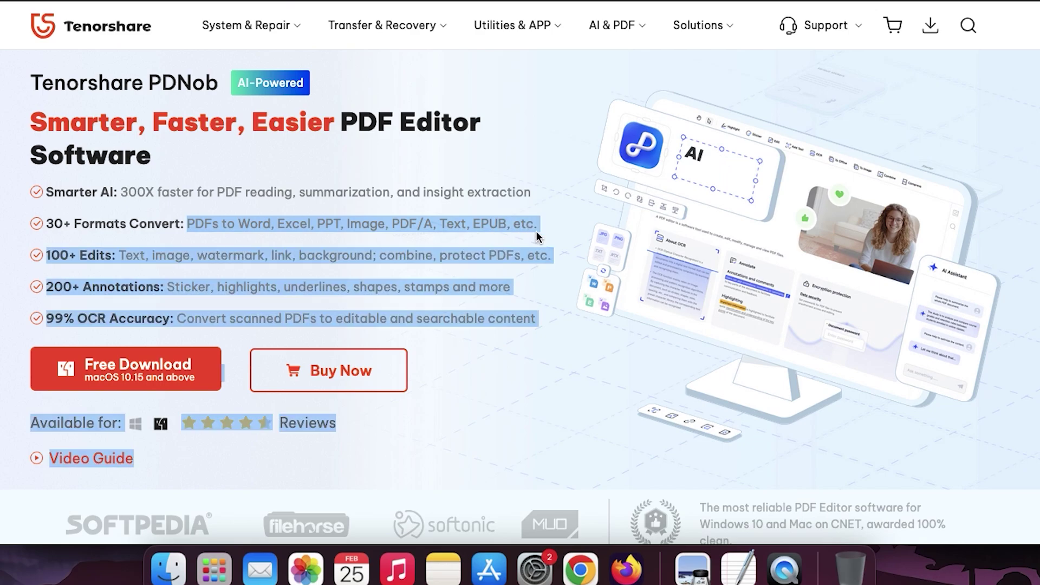
pyautogui.click(158, 273)
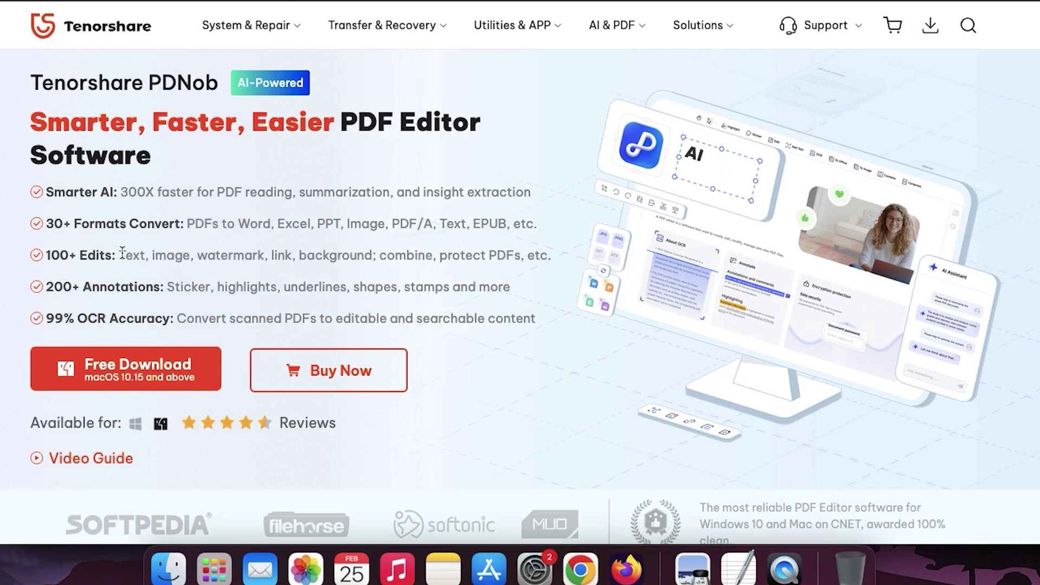
pyautogui.moveTo(372, 250); pyautogui.dragTo(532, 268)
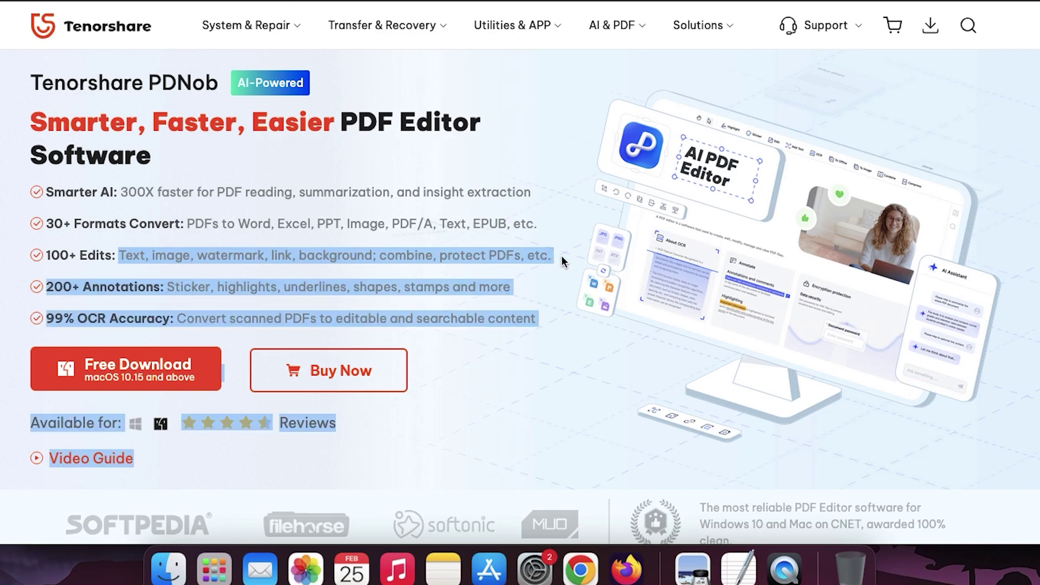
pyautogui.click(160, 293)
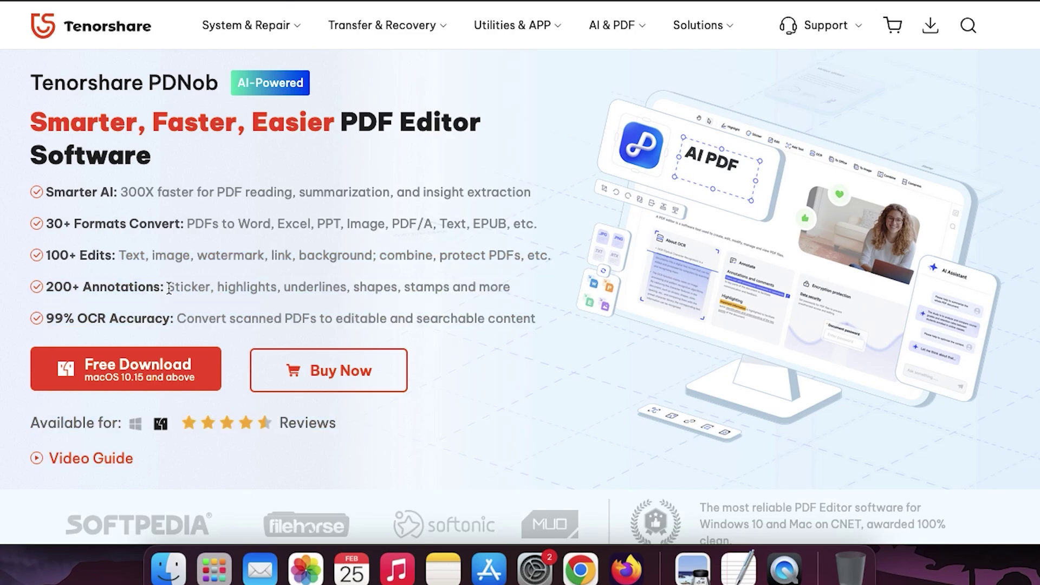
pyautogui.moveTo(169, 288); pyautogui.dragTo(356, 293)
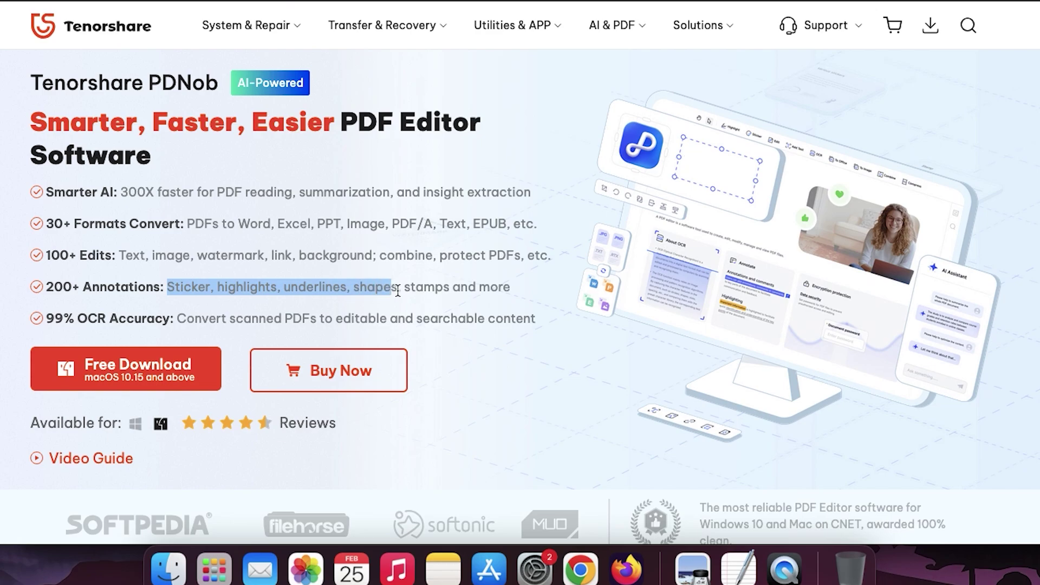
pyautogui.moveTo(448, 291); pyautogui.dragTo(481, 290)
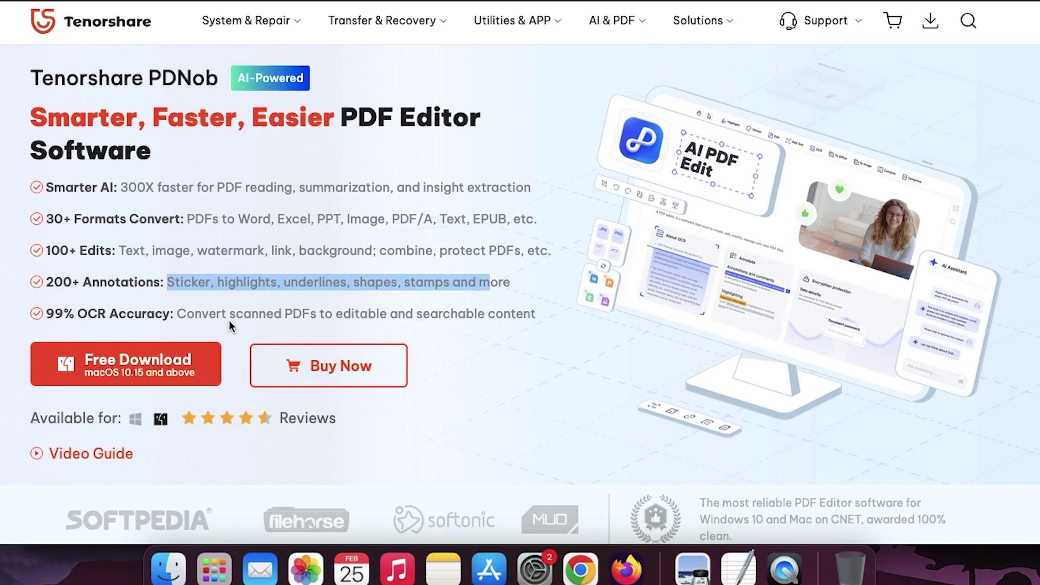
# - Scroll through the product page and download the PDNob installer with Free Download
pyautogui.scroll(-1, 304, 301)
pyautogui.scroll(-2, 323, 301)
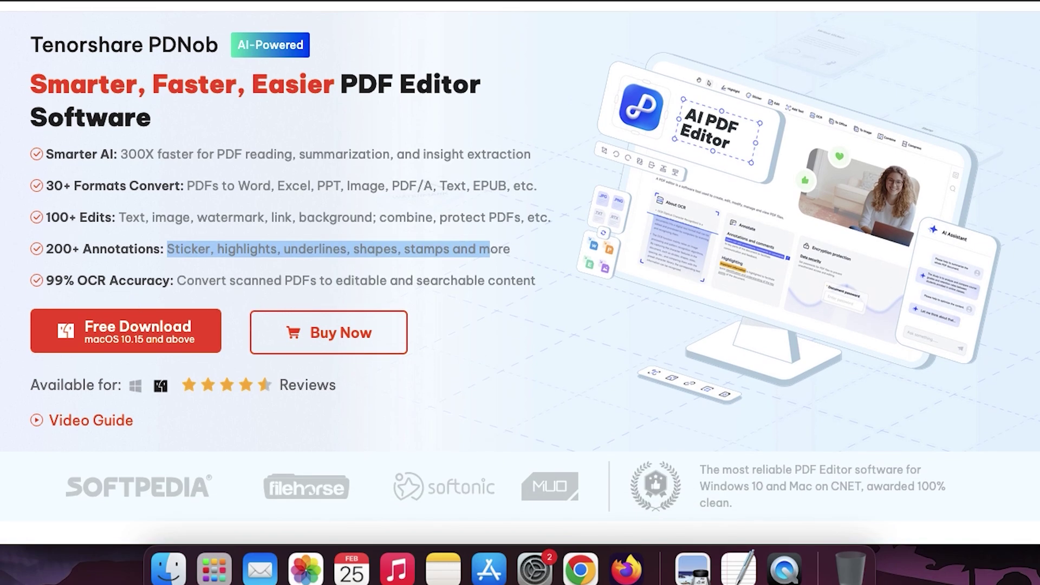
pyautogui.scroll(-8, 165, 292)
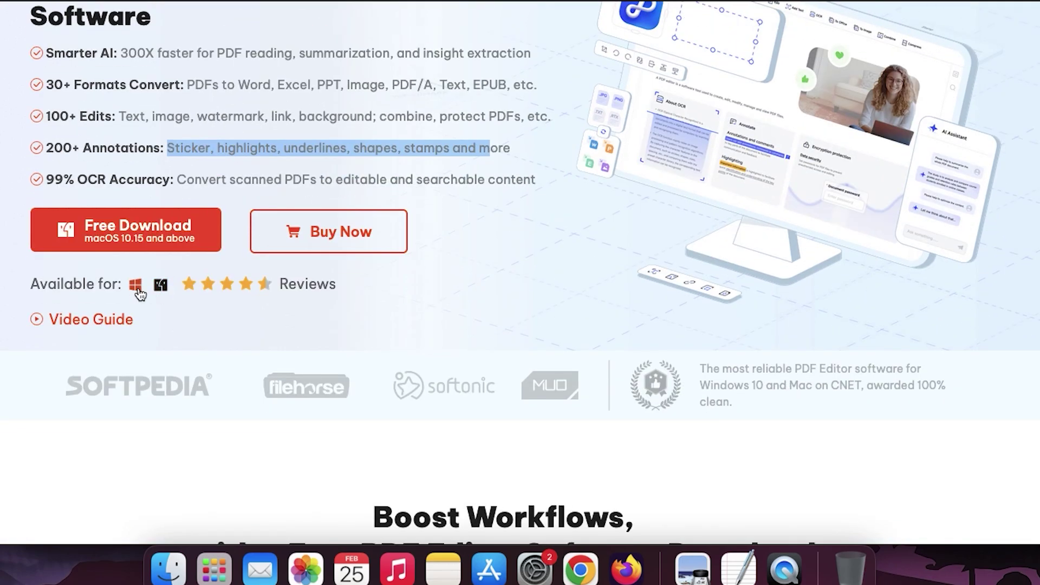
pyautogui.moveTo(137, 289)
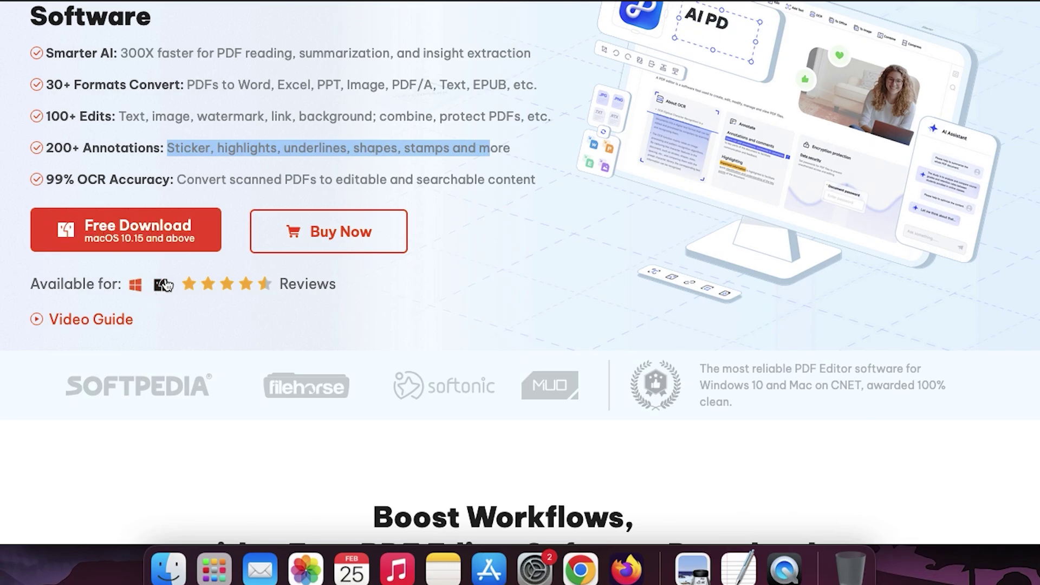
pyautogui.scroll(2, 80, 282)
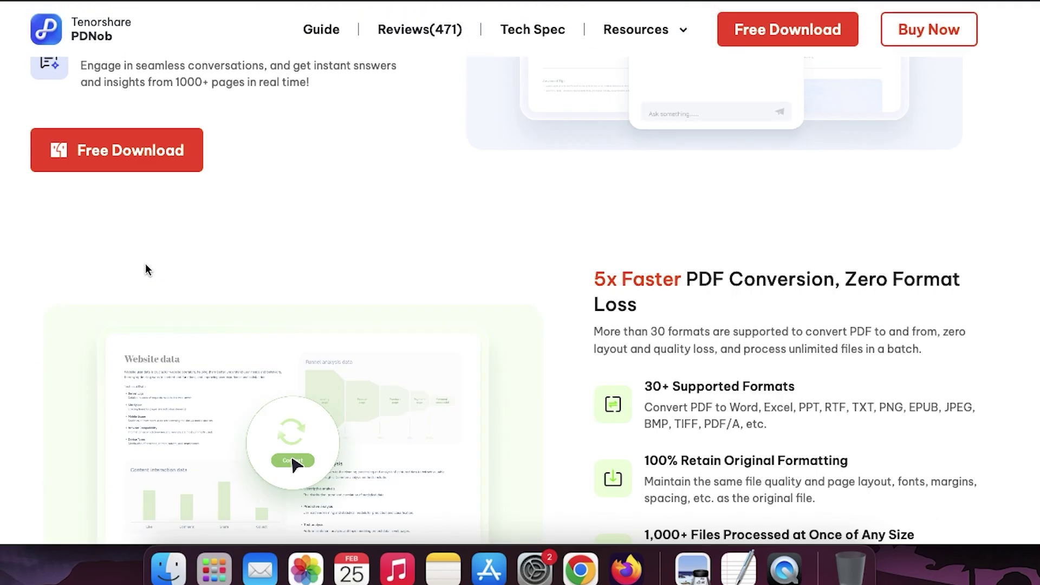
pyautogui.scroll(15, 145, 263)
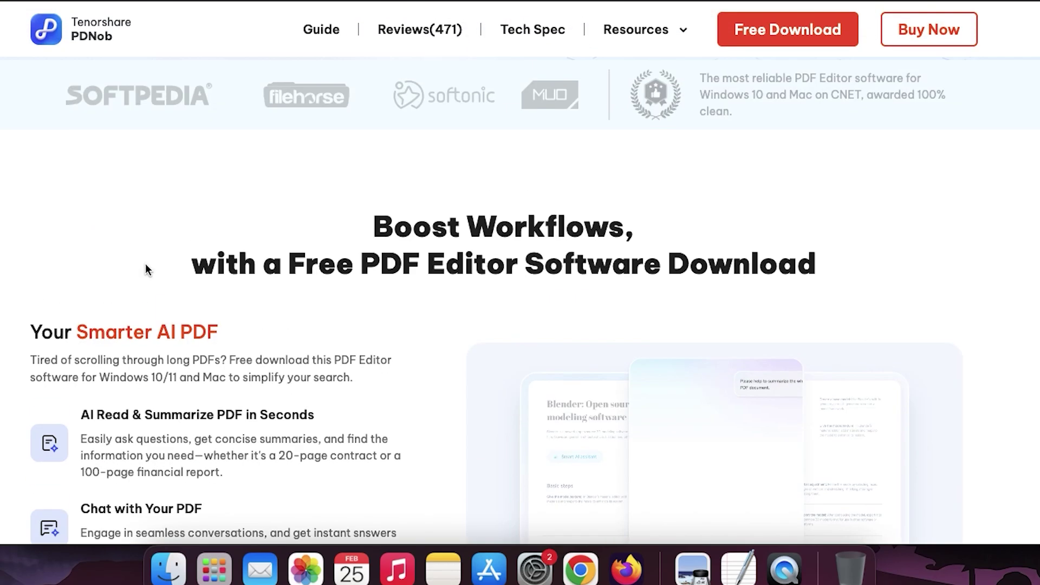
pyautogui.scroll(-1, 146, 304)
pyautogui.click(150, 347)
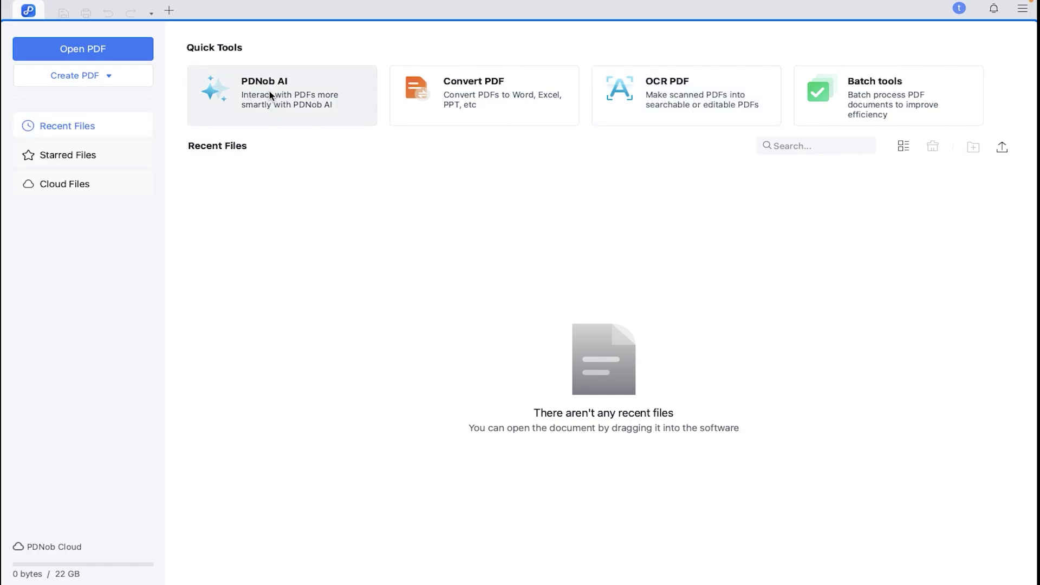
# - Load Scientific Revolution Research.pdf from Recents into the PDNob AI quick tool
pyautogui.click(219, 58)
pyautogui.click(278, 104)
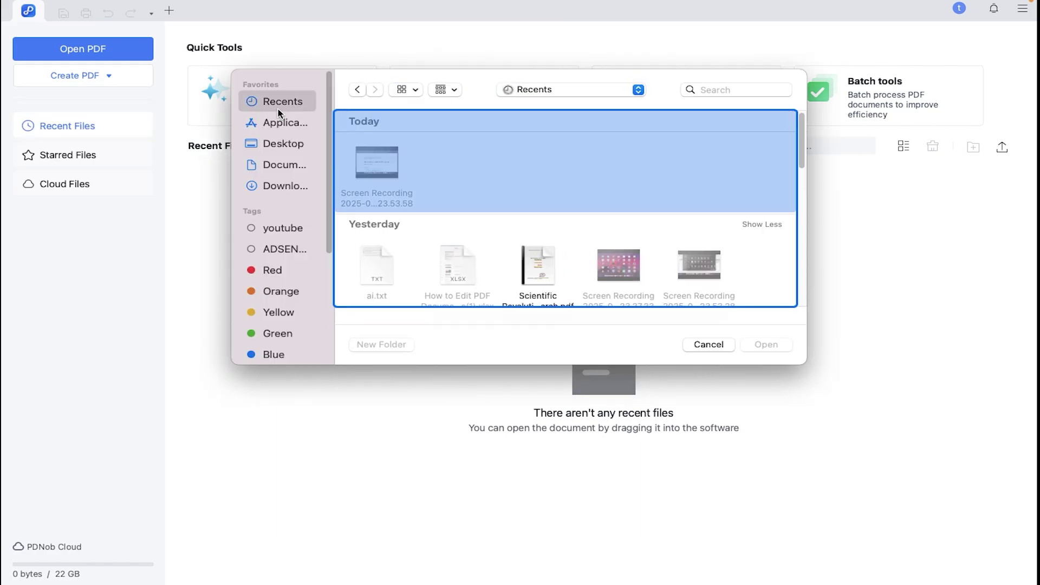
pyautogui.scroll(-1, 607, 238)
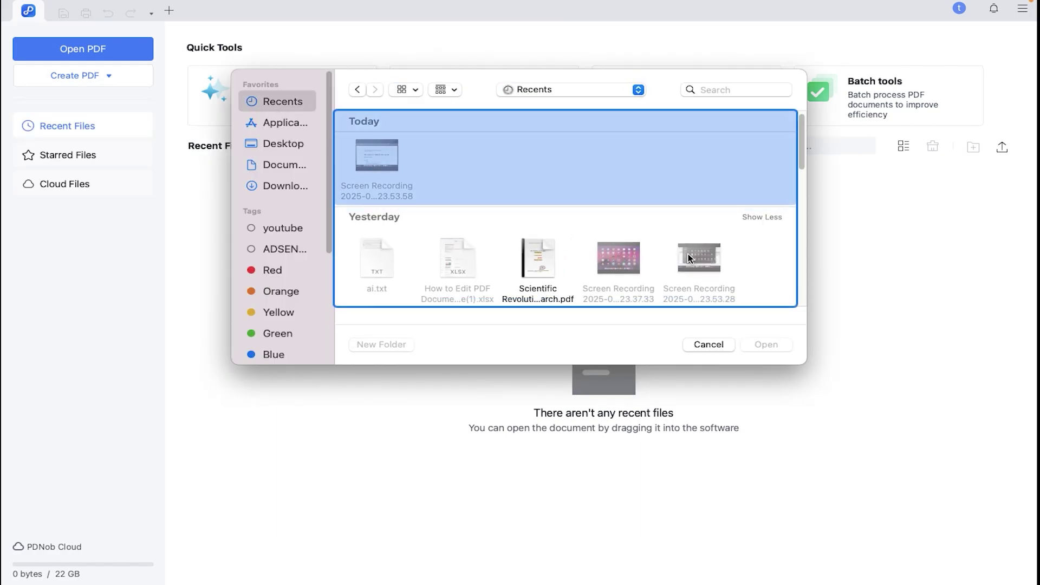
pyautogui.click(544, 258)
pyautogui.click(753, 346)
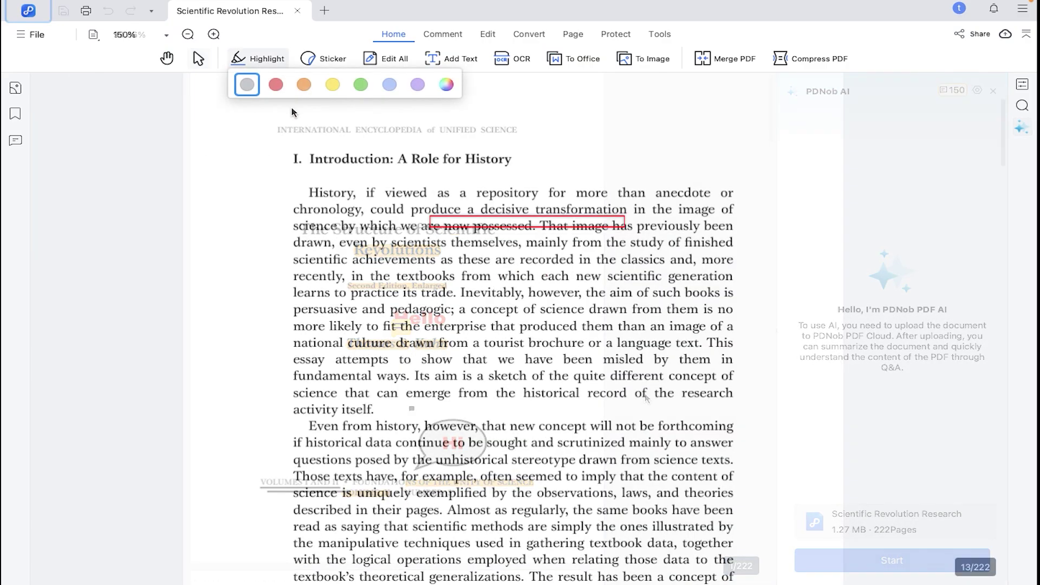
# - Highlight the 'Introduction: A Role for History' heading and the words 'History, if viewed as' in green
pyautogui.click(275, 61)
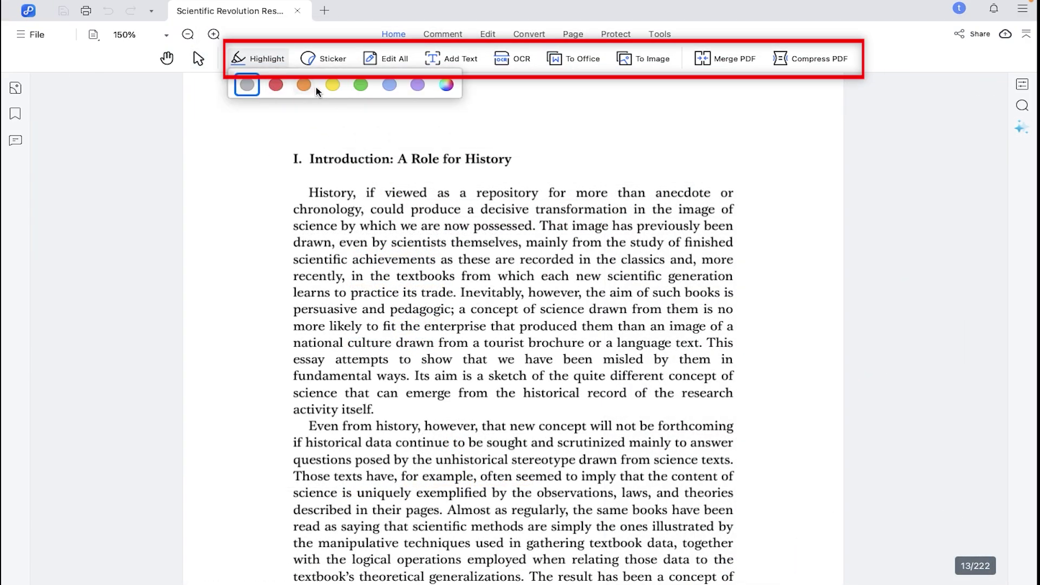
pyautogui.click(360, 85)
pyautogui.moveTo(309, 159); pyautogui.dragTo(512, 159)
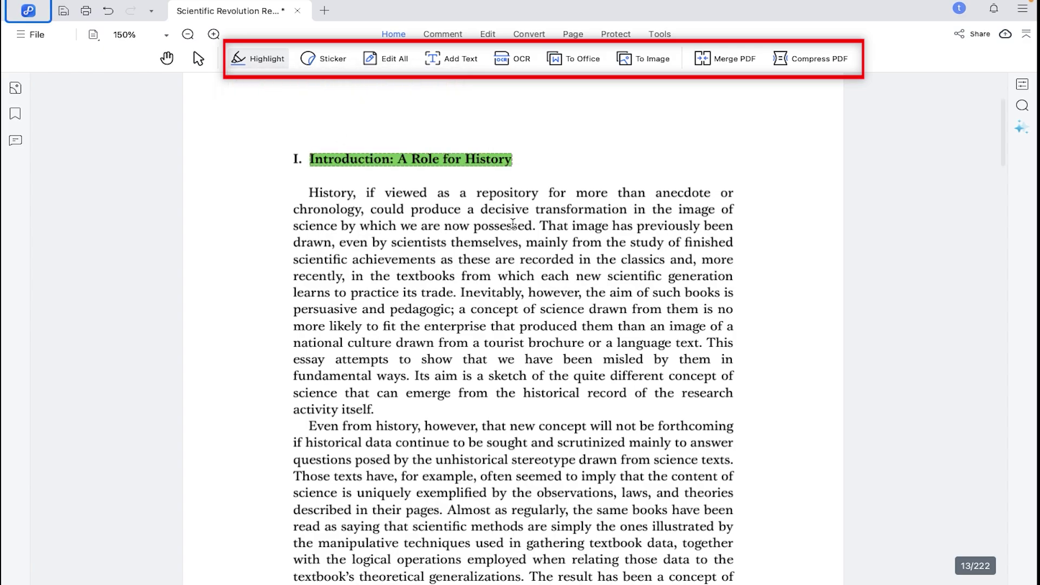
pyautogui.moveTo(352, 193); pyautogui.dragTo(450, 195)
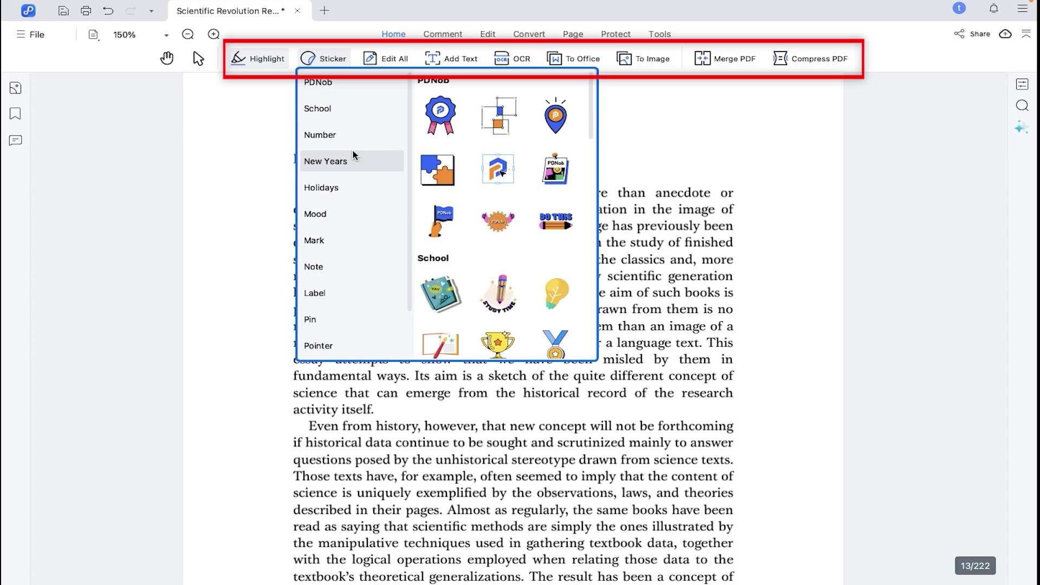
# - Place a red pin sticker with a 'Hello' note, then resize and move it beside the heading
pyautogui.scroll(-2, 348, 255)
pyautogui.click(330, 271)
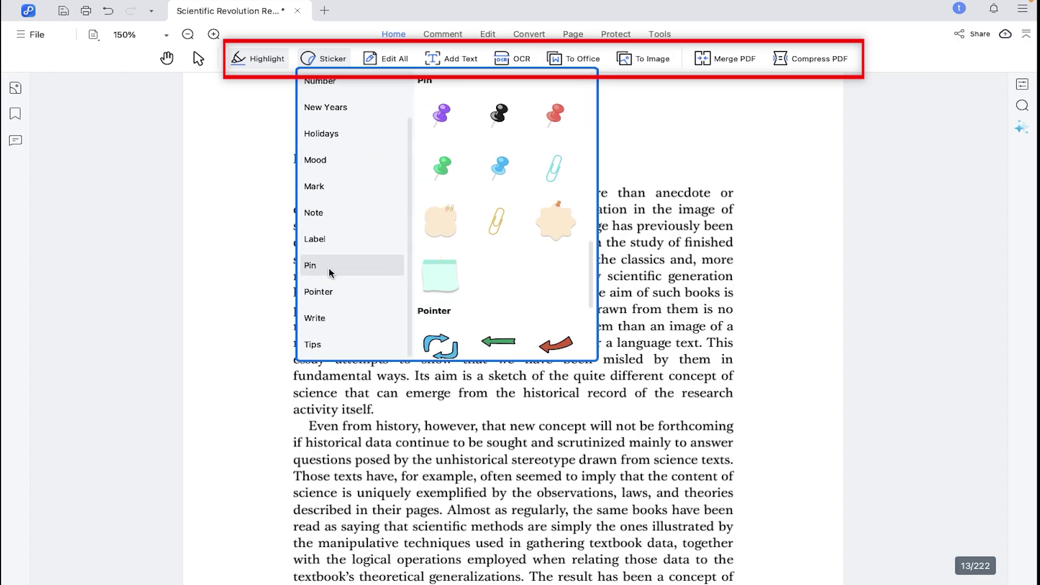
pyautogui.click(546, 115)
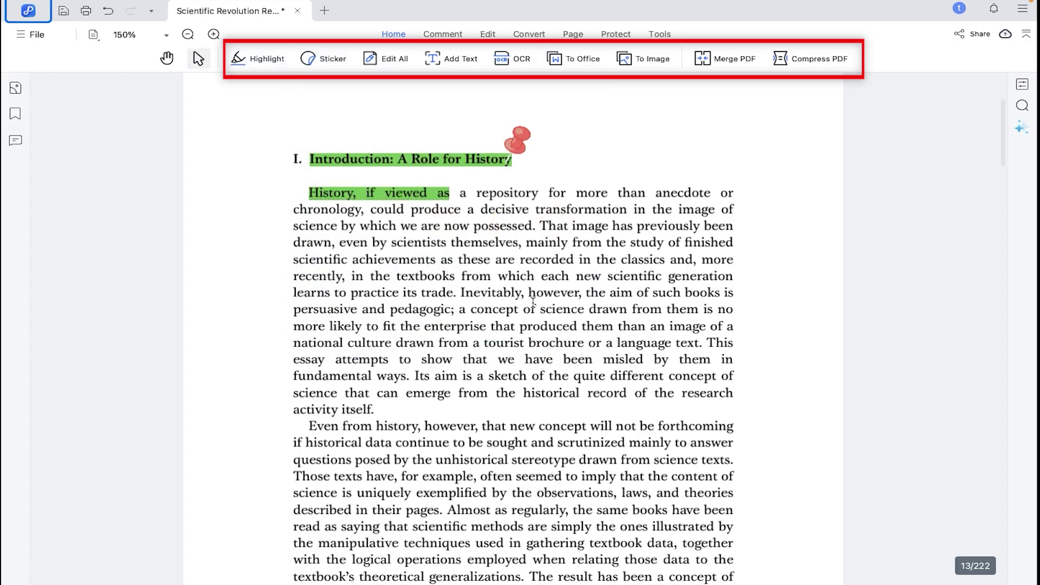
pyautogui.click(518, 140)
pyautogui.moveTo(557, 186); pyautogui.dragTo(634, 253)
pyautogui.click(555, 277)
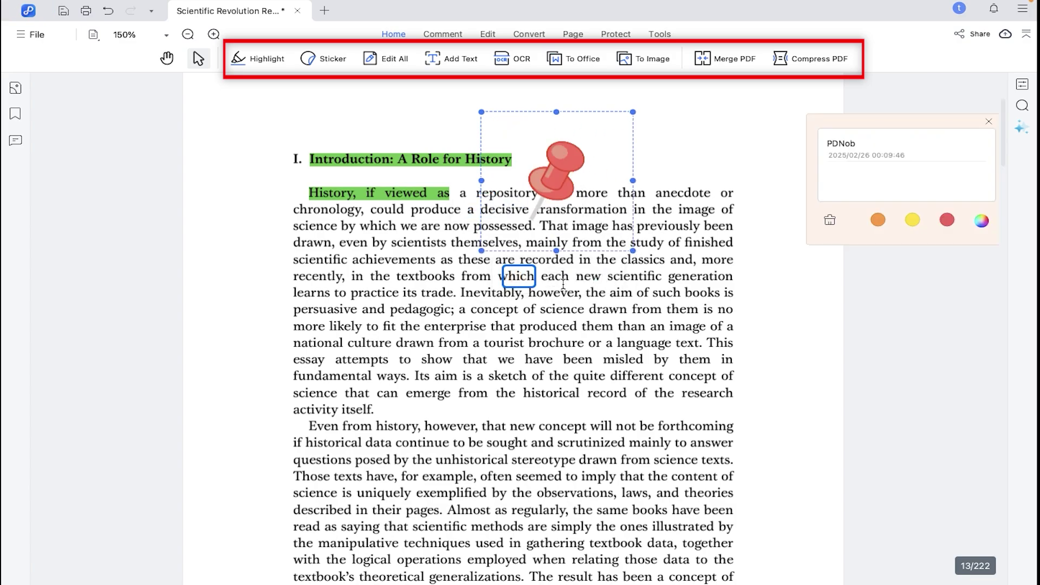
pyautogui.write('Hello')
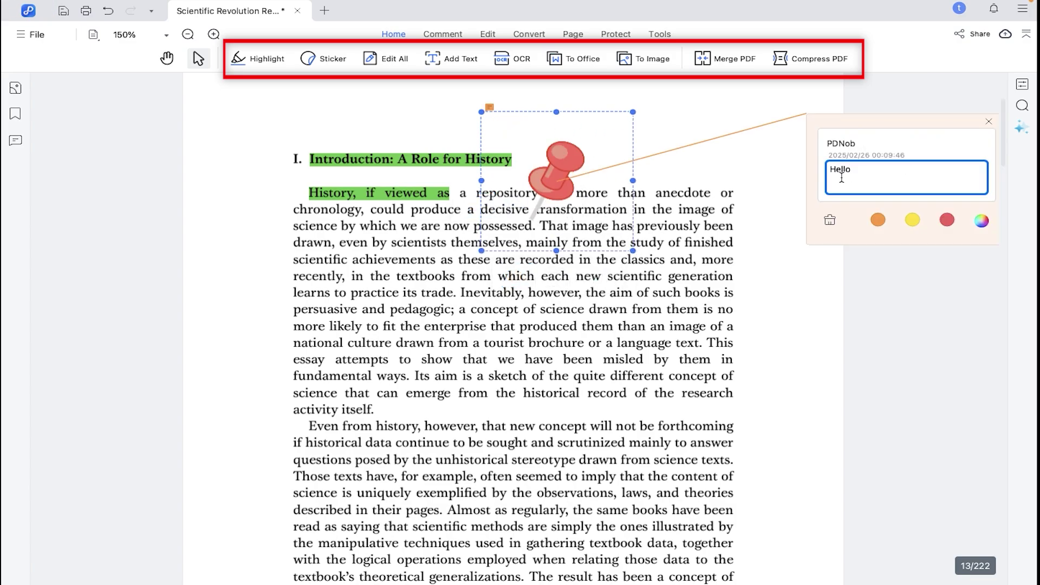
pyautogui.click(617, 242)
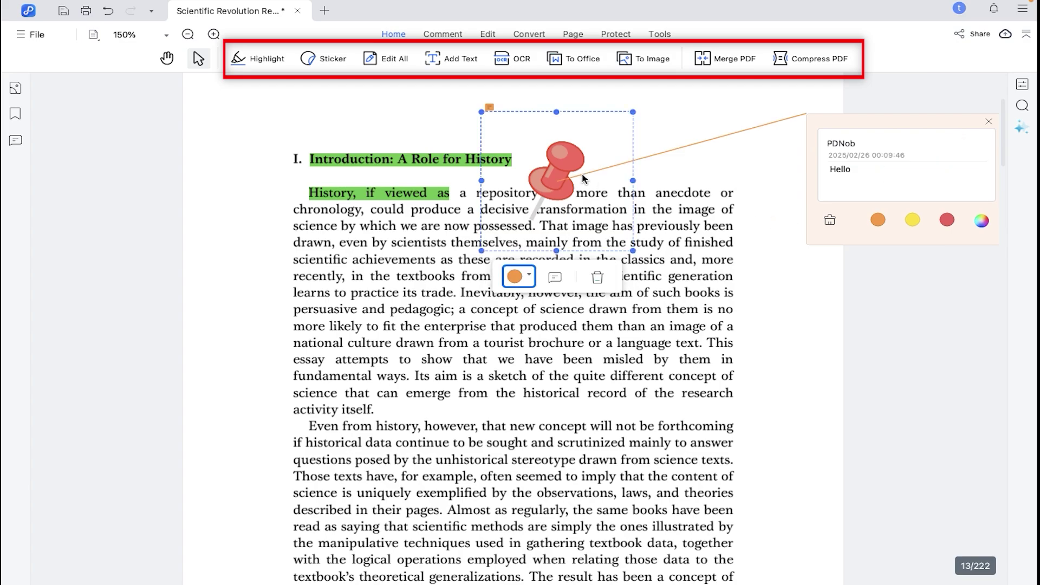
pyautogui.moveTo(617, 242); pyautogui.dragTo(545, 145)
pyautogui.moveTo(584, 106); pyautogui.dragTo(570, 120)
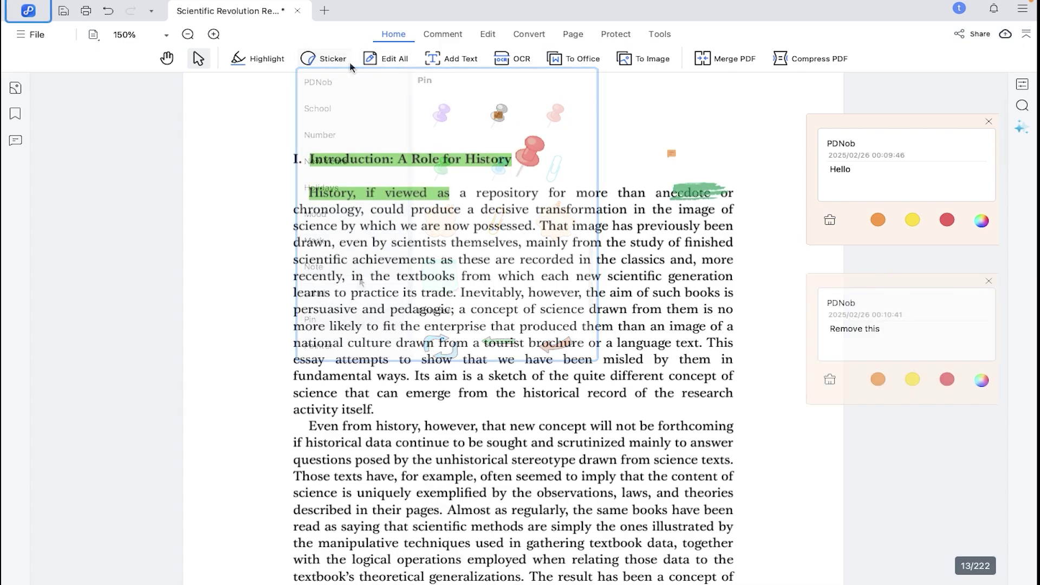
# - In Edit Text mode, replace 'even by' with 'Edited notes' in the page 13 paragraph
pyautogui.click(386, 59)
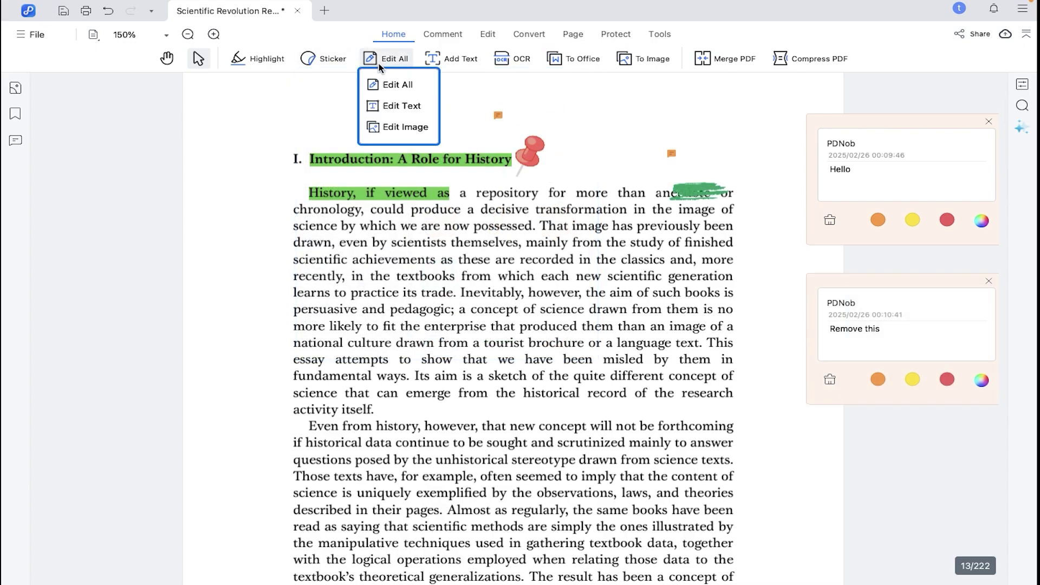
pyautogui.click(391, 105)
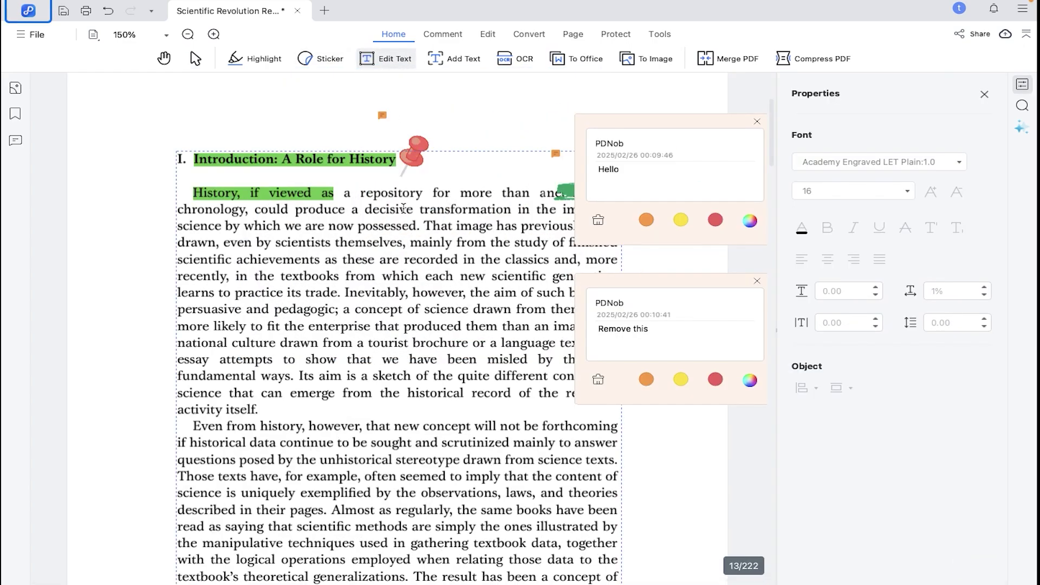
pyautogui.click(260, 249)
pyautogui.moveTo(272, 242); pyautogui.dragTo(221, 242)
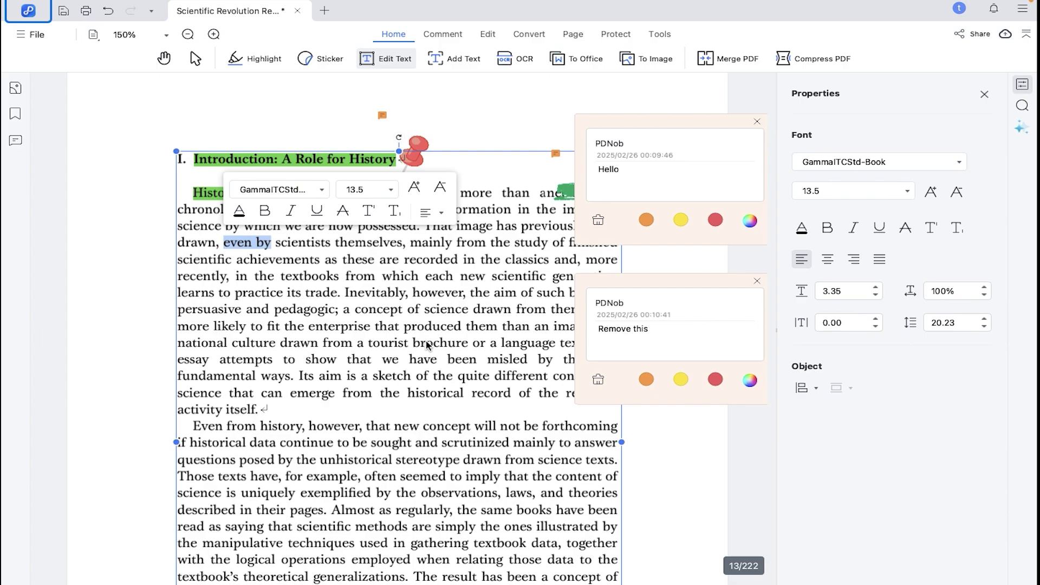
pyautogui.press('Delete')
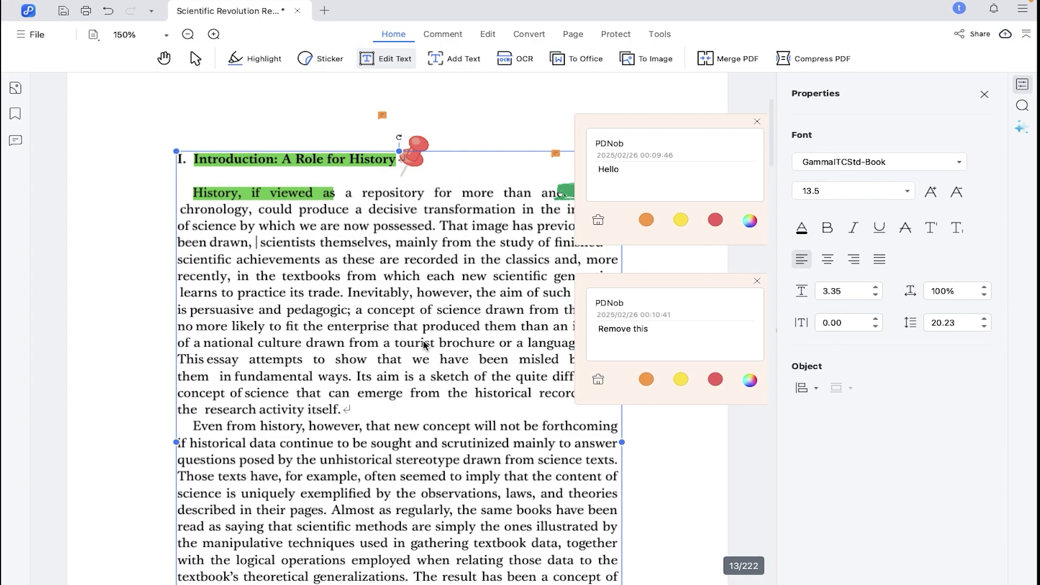
pyautogui.write('Edited notes')
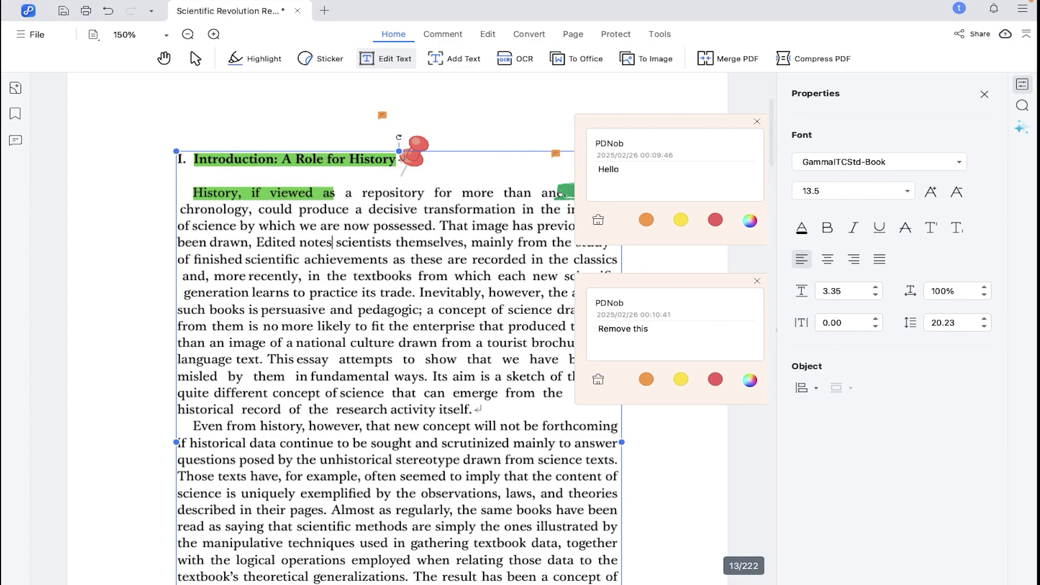
# - Delete the selected header text and replace 'Scientific' on page 14 with 'employ'
pyautogui.scroll(-10, 347, 430)
pyautogui.moveTo(387, 358); pyautogui.dragTo(622, 363)
pyautogui.press('BackSpace')
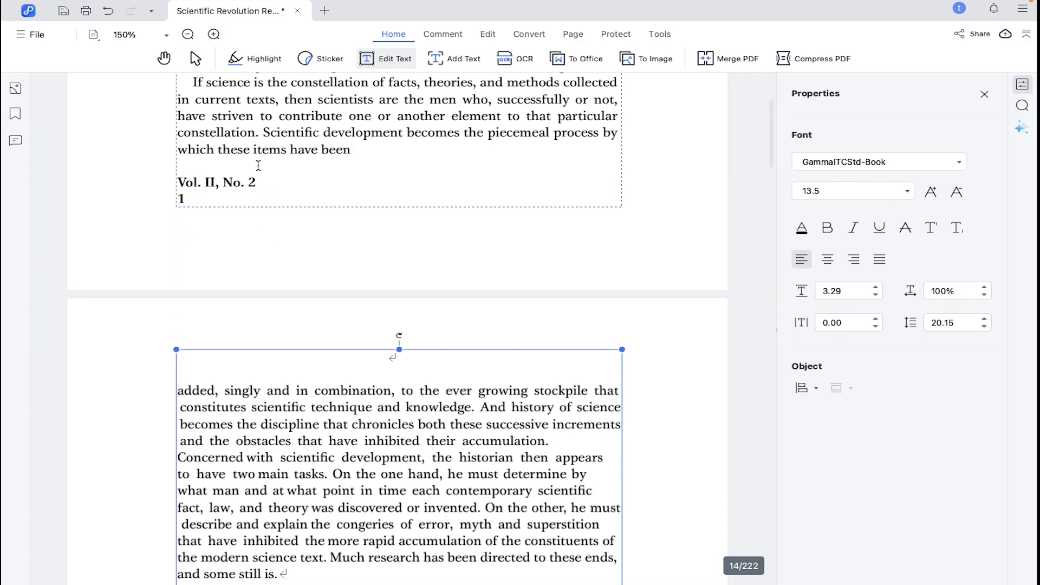
pyautogui.click(318, 136)
pyautogui.doubleClick(318, 136)
pyautogui.write('empley')
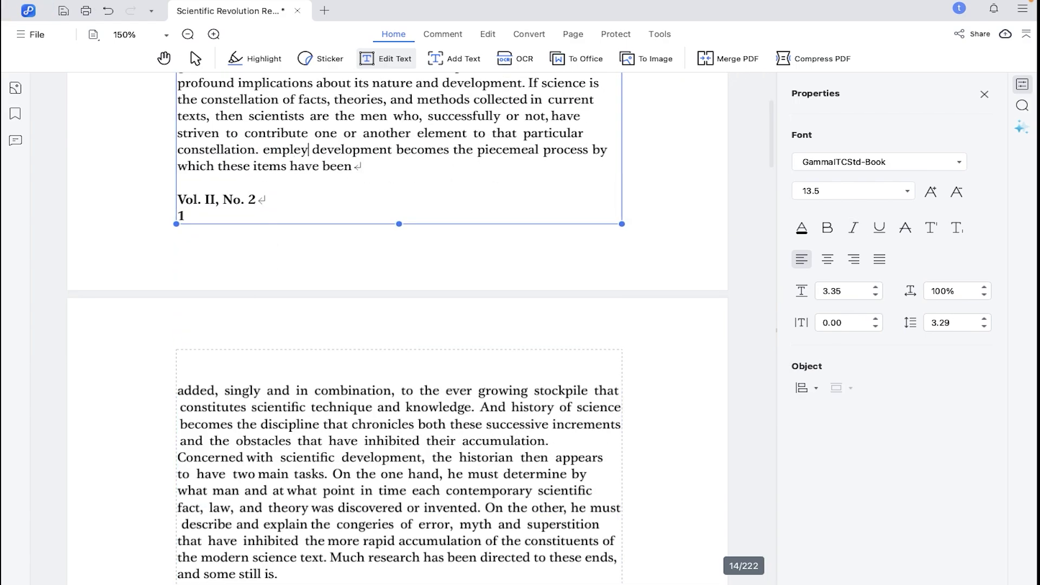
pyautogui.write('oy')
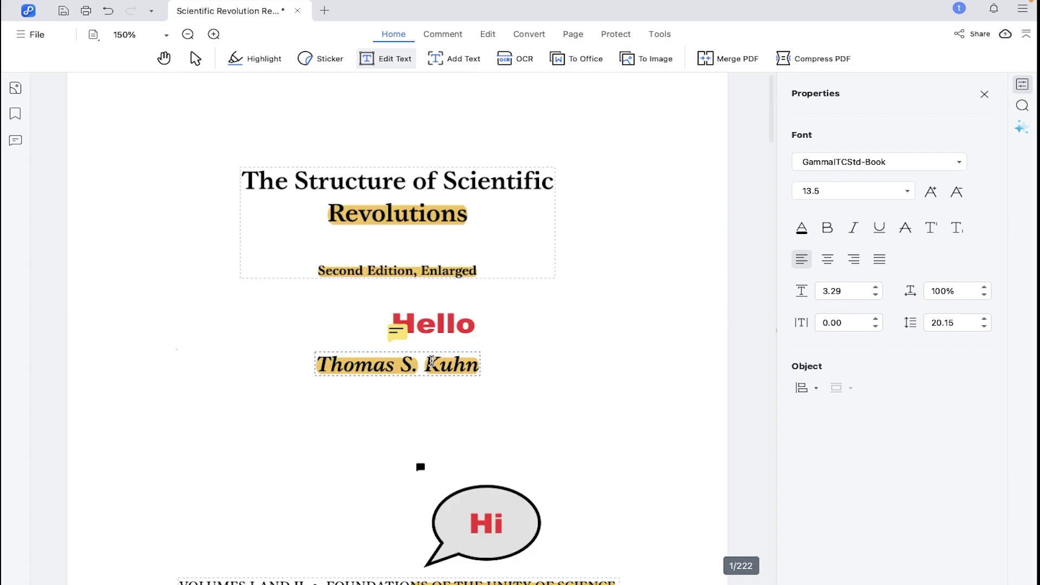
# - Overwrite the title-page author name with 'Hello New text'
pyautogui.click(478, 318)
pyautogui.press('Delete')
pyautogui.press('Delete')
pyautogui.press('Delete')
pyautogui.press('Delete')
pyautogui.press('Delete')
pyautogui.press('Delete')
pyautogui.press('Delete')
pyautogui.press('Delete')
pyautogui.press('Delete')
pyautogui.press('Delete')
pyautogui.press('Delete')
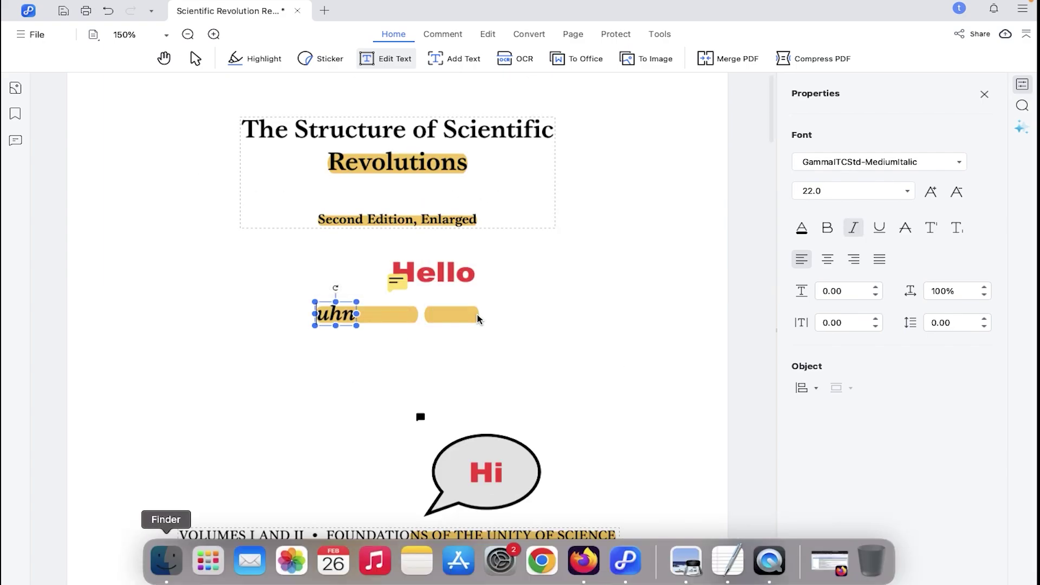
pyautogui.press('super+a')
pyautogui.write('Hello')
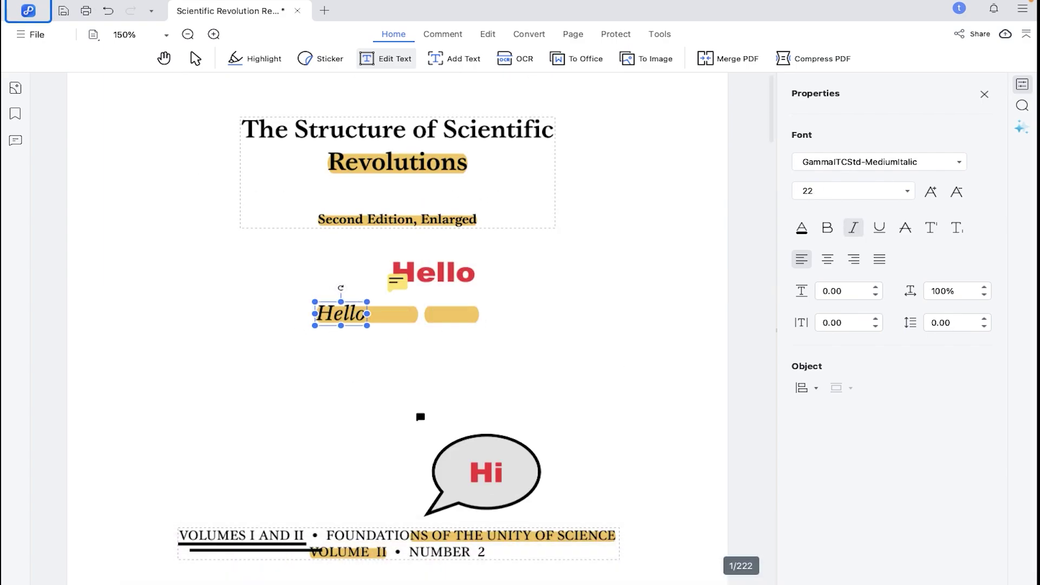
pyautogui.write('N')
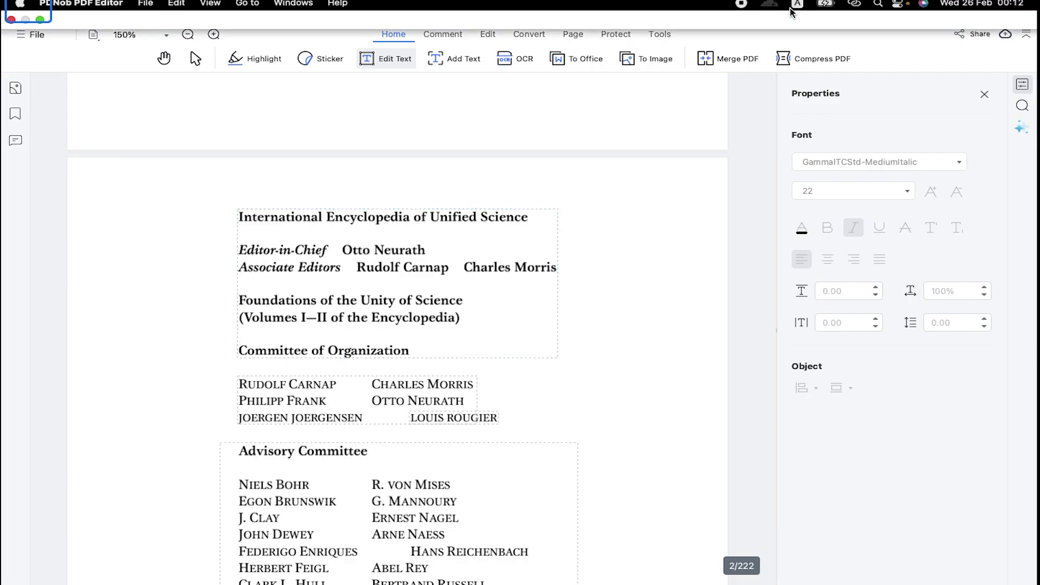
pyautogui.click(303, 401)
pyautogui.scroll(10, 392, 261)
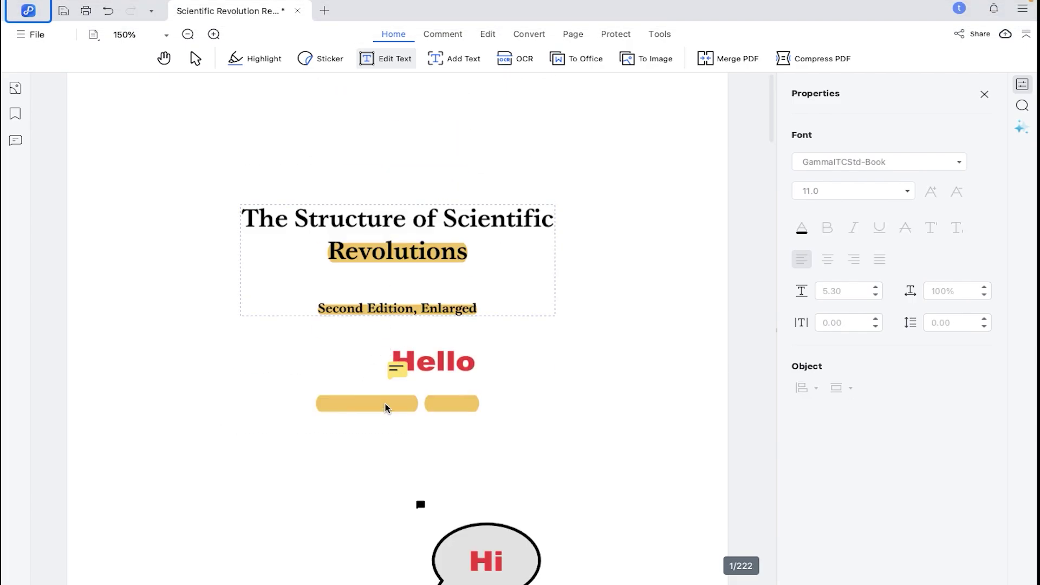
pyautogui.moveTo(367, 403); pyautogui.dragTo(384, 412)
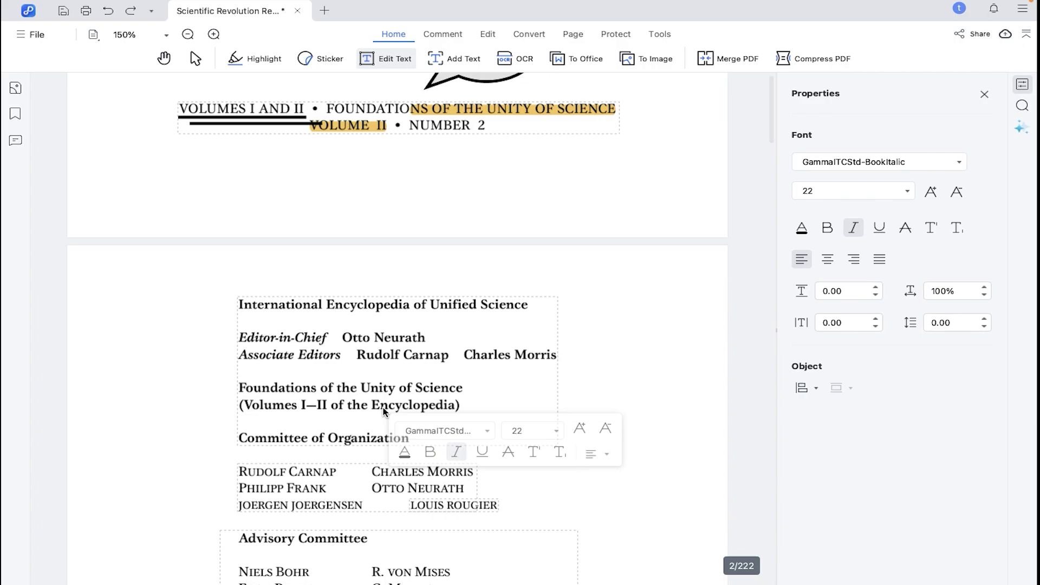
pyautogui.write('z')
pyautogui.press('BackSpace')
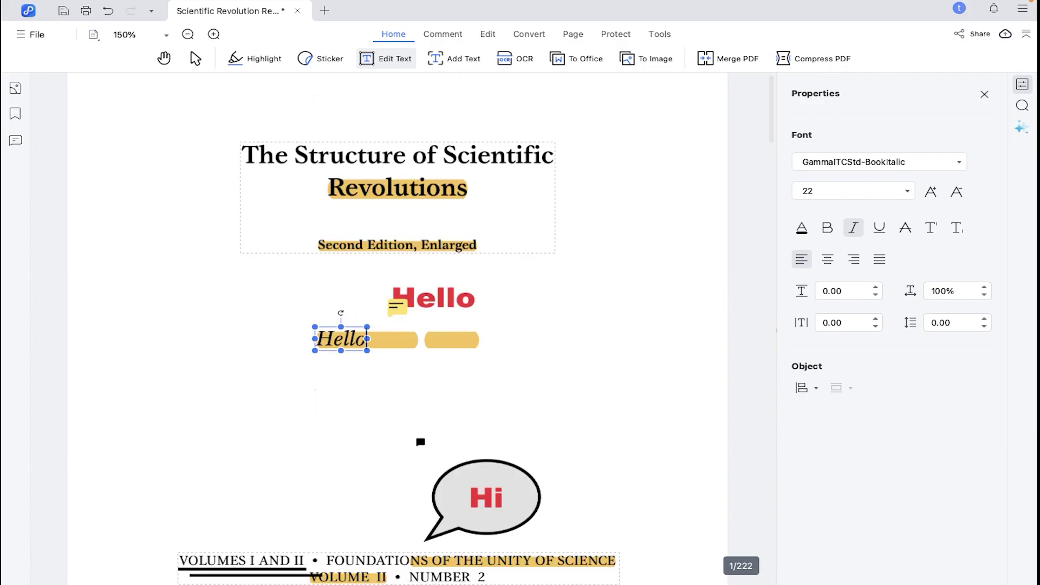
pyautogui.write('New text')
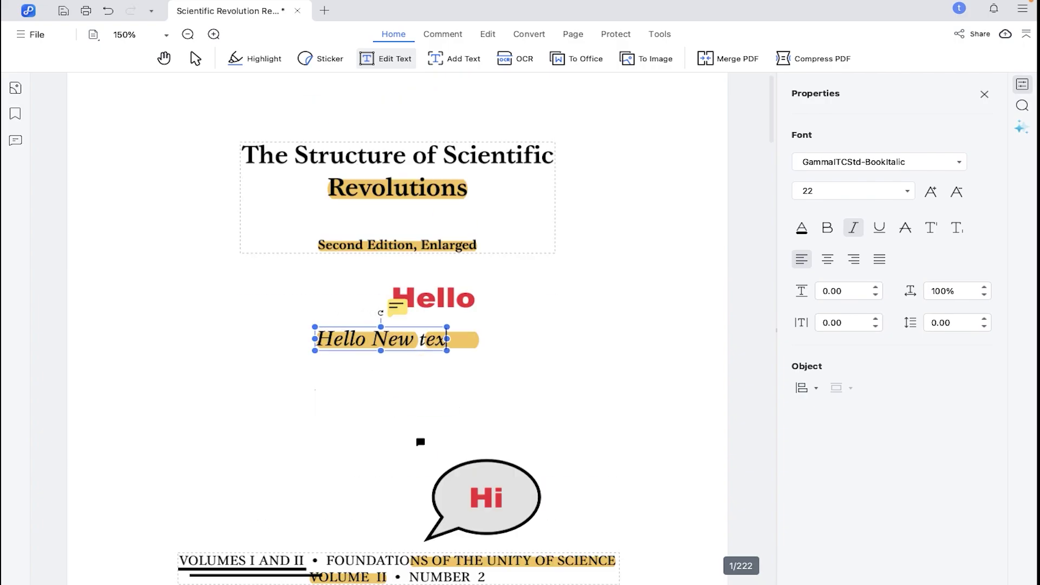
pyautogui.click(398, 55)
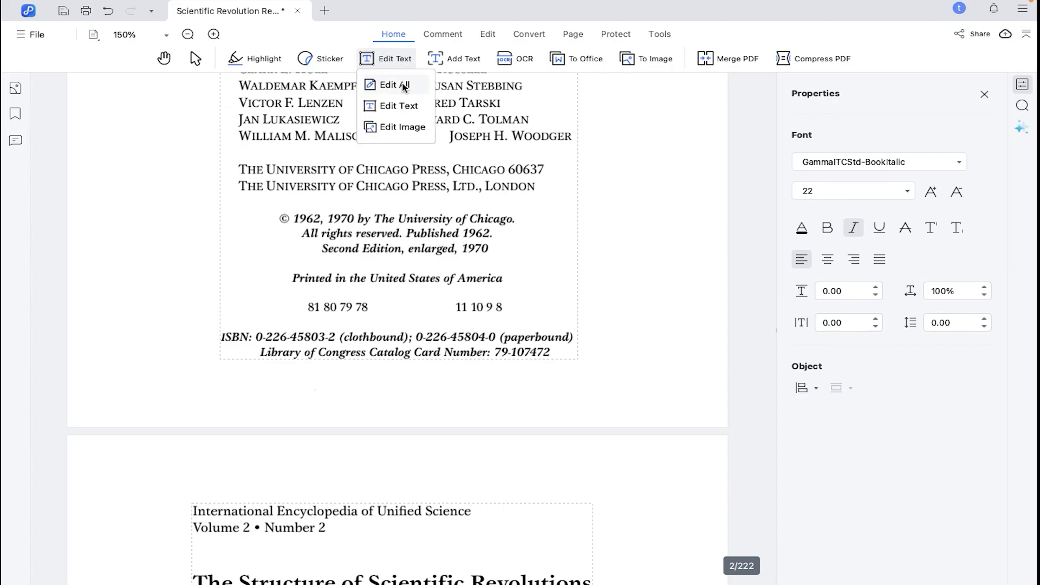
# - Add an italic 'HelloTenorshare' text box in page 6's right margin beside the Preface
pyautogui.click(398, 84)
pyautogui.click(562, 202)
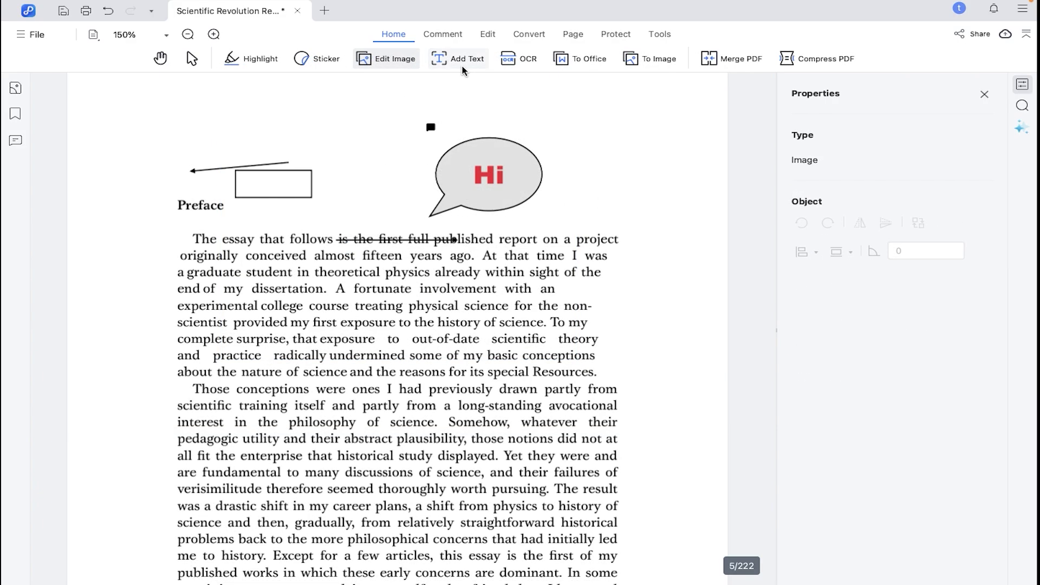
pyautogui.click(463, 64)
pyautogui.scroll(-9, 444, 261)
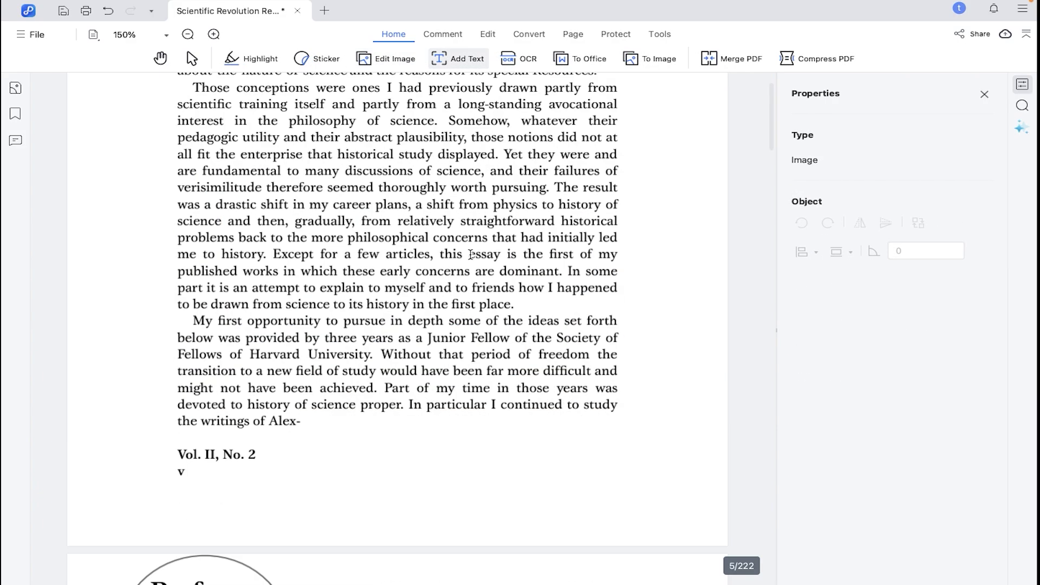
pyautogui.click(628, 259)
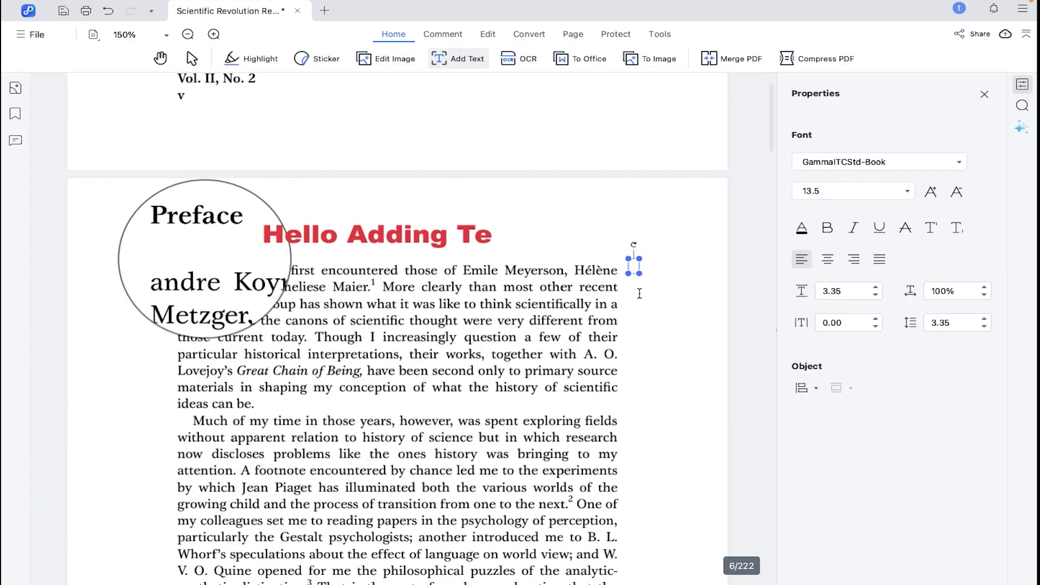
pyautogui.write('Hello')
pyautogui.scroll(2, 649, 355)
pyautogui.write('Tenorshare')
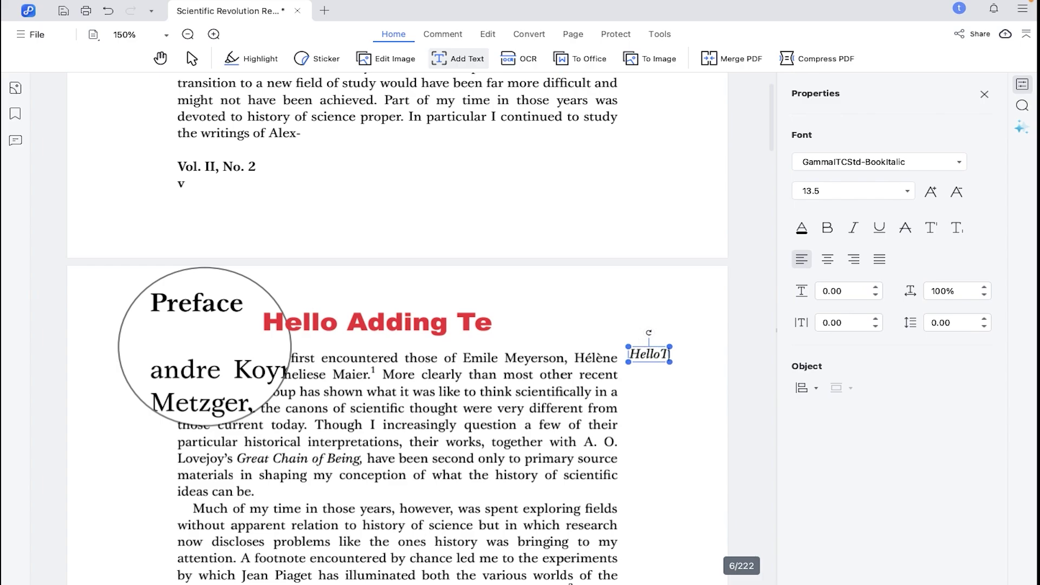
pyautogui.click(658, 283)
pyautogui.scroll(-3, 523, 319)
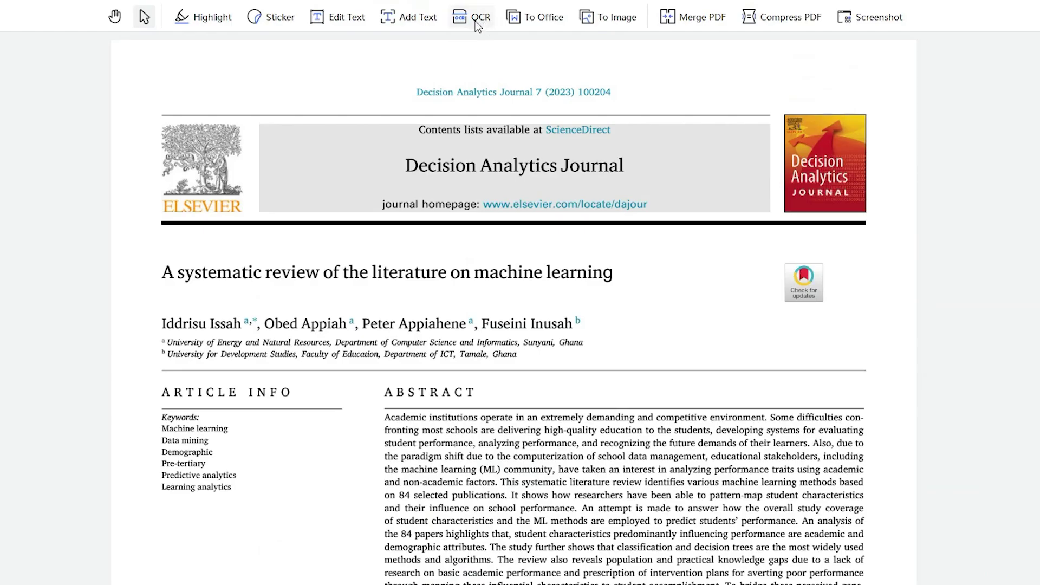
pyautogui.click(477, 24)
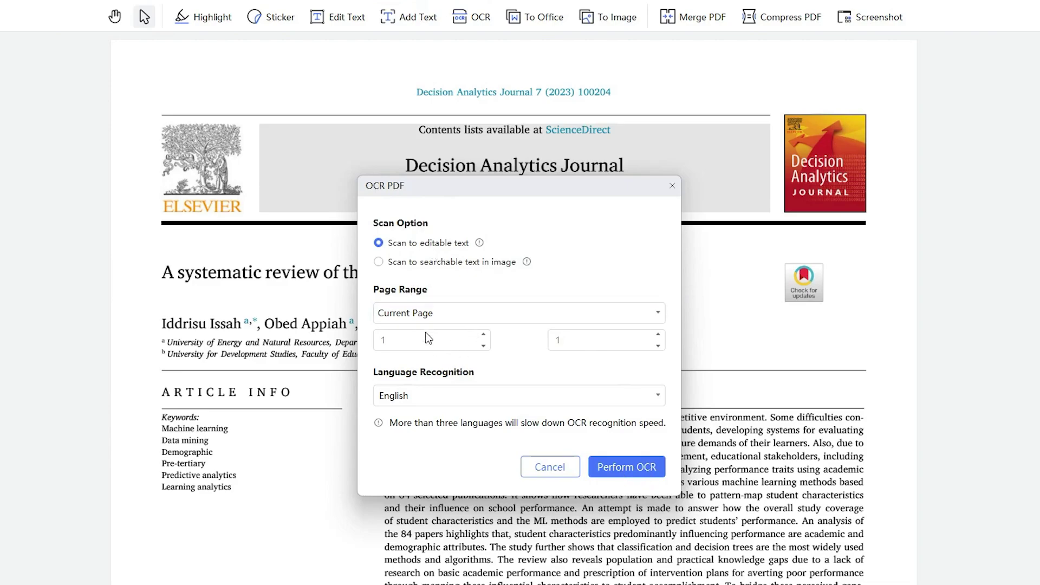
# - Perform OCR on the journal page, then in Edit Text mode delete 'institutions' from the abstract
pyautogui.click(625, 467)
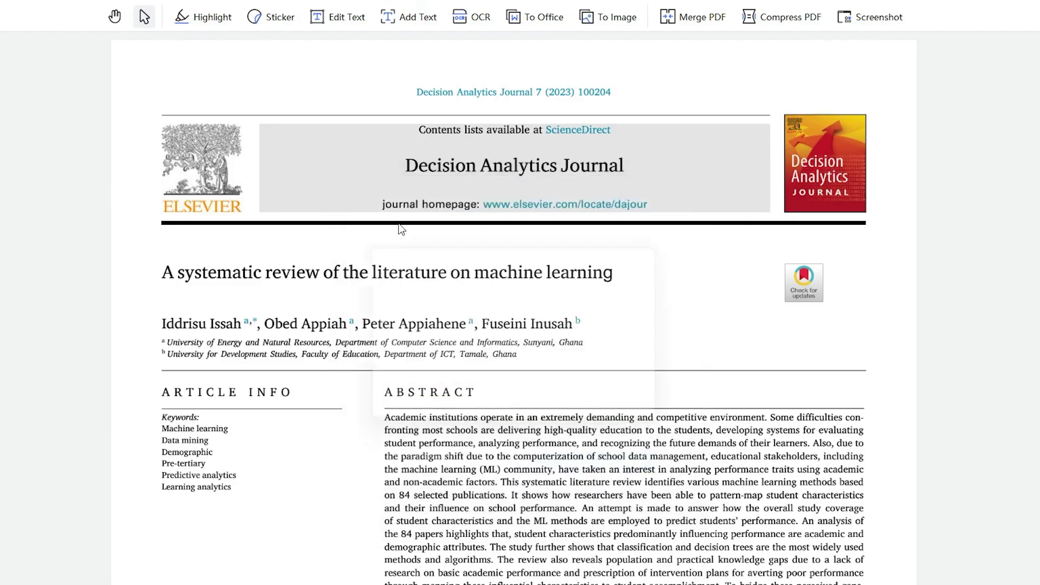
pyautogui.click(347, 18)
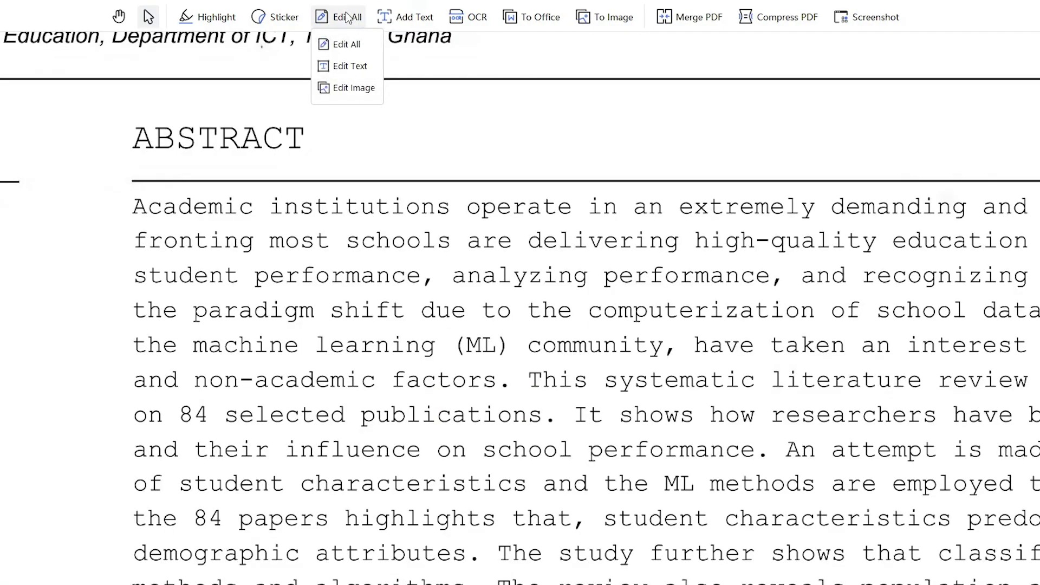
pyautogui.click(349, 66)
pyautogui.click(334, 216)
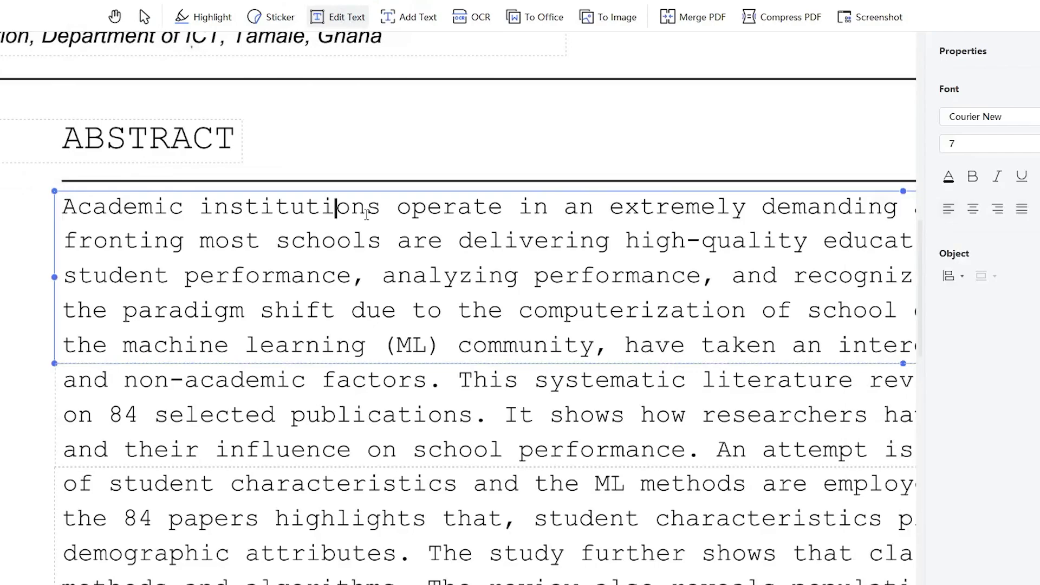
pyautogui.moveTo(382, 214); pyautogui.dragTo(201, 215)
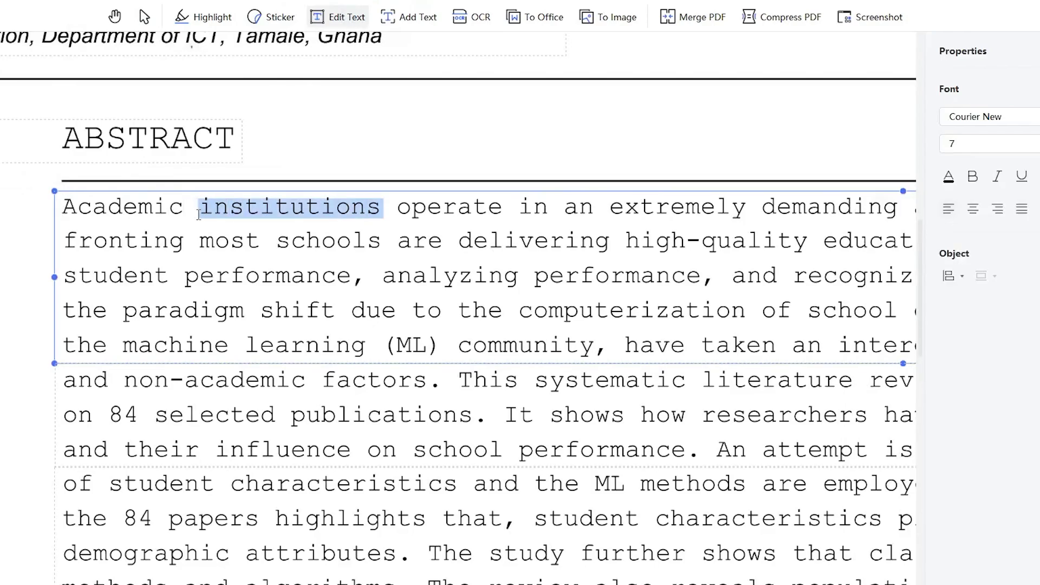
pyautogui.press('BackSpace')
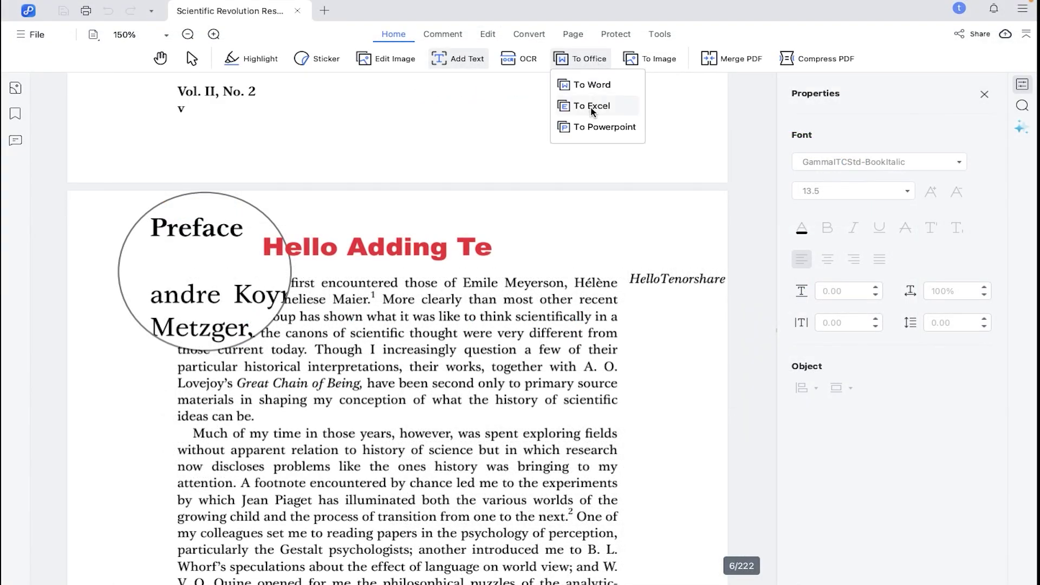
# - Convert pages 1 to 10 of the document to a Word (*.doc) file
pyautogui.click(592, 106)
pyautogui.moveTo(590, 218); pyautogui.dragTo(552, 221)
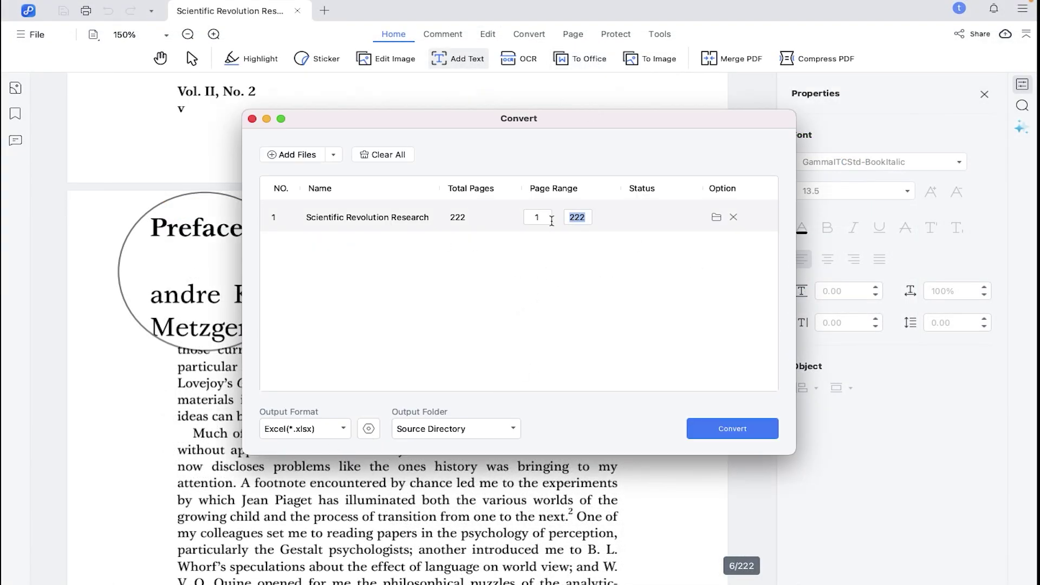
pyautogui.write('10')
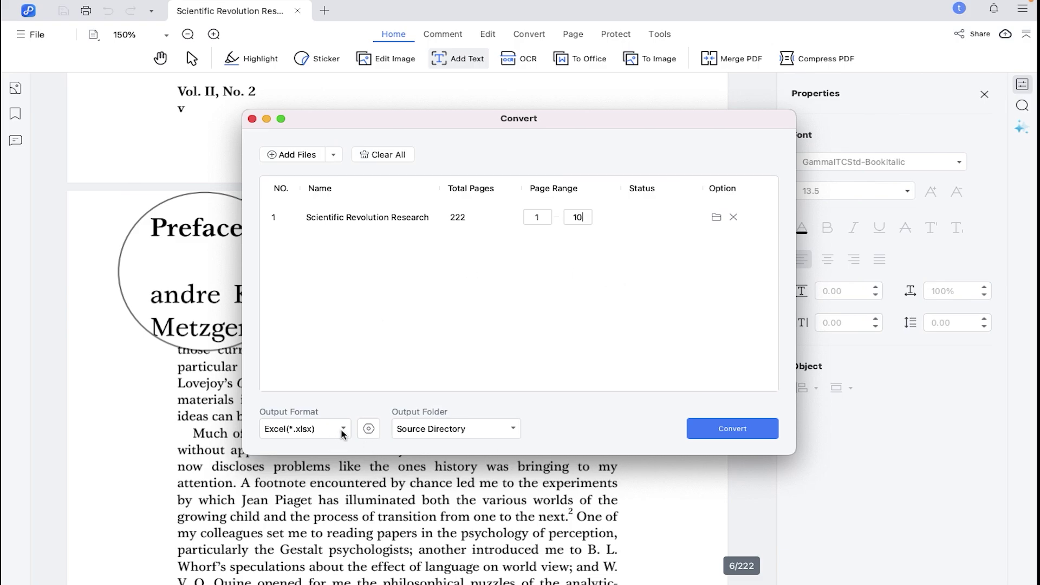
pyautogui.click(344, 428)
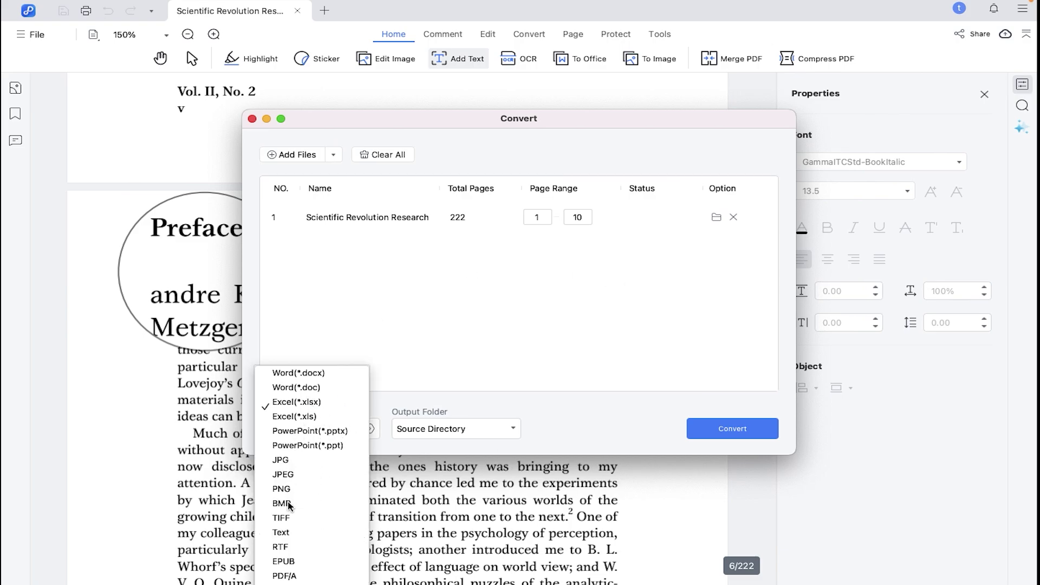
pyautogui.click(313, 386)
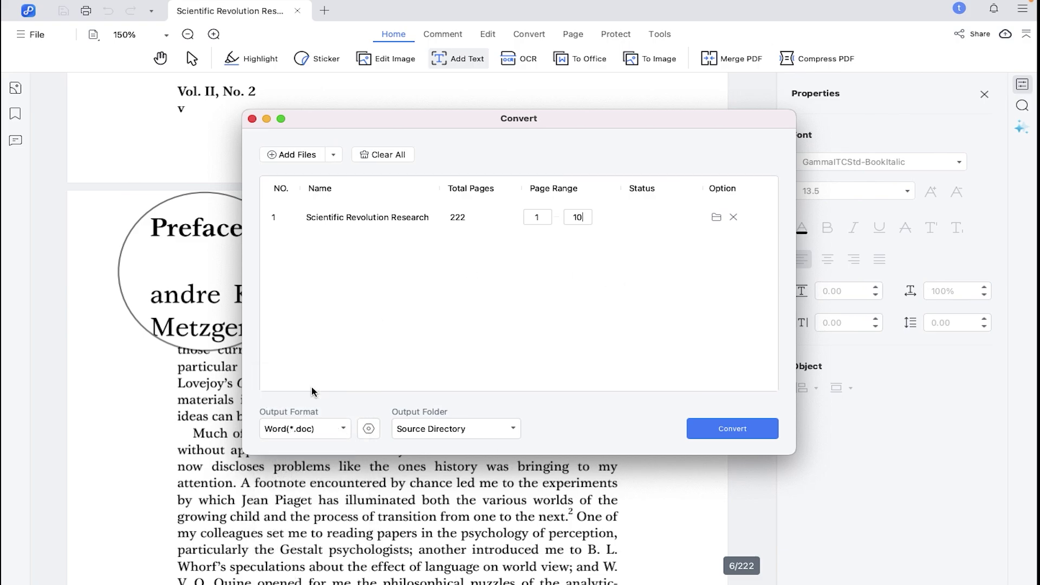
pyautogui.click(736, 427)
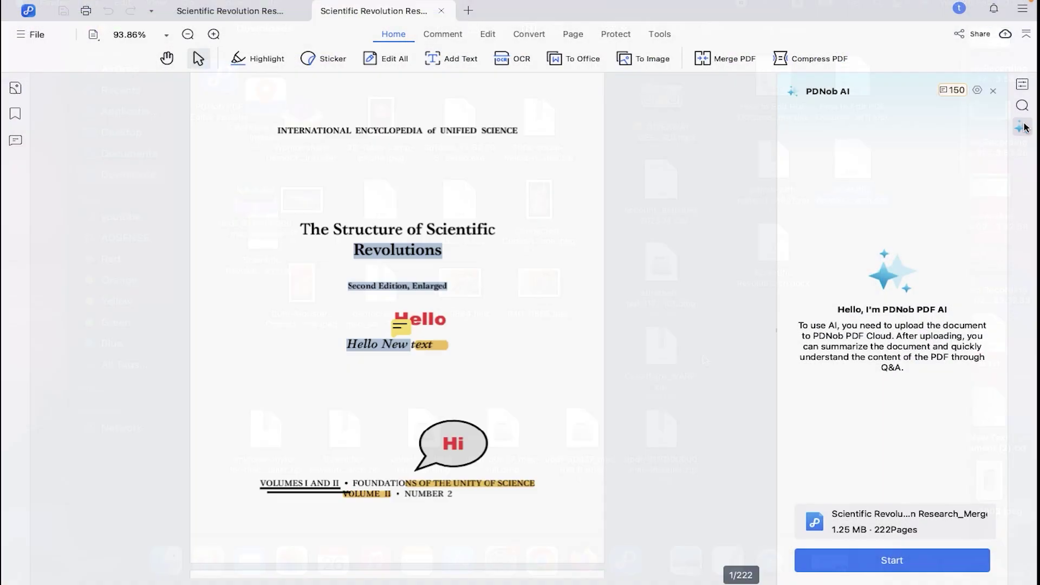
# - Agree to the PDNob AI terms and upload the 222-page document for an AI summary
pyautogui.click(899, 560)
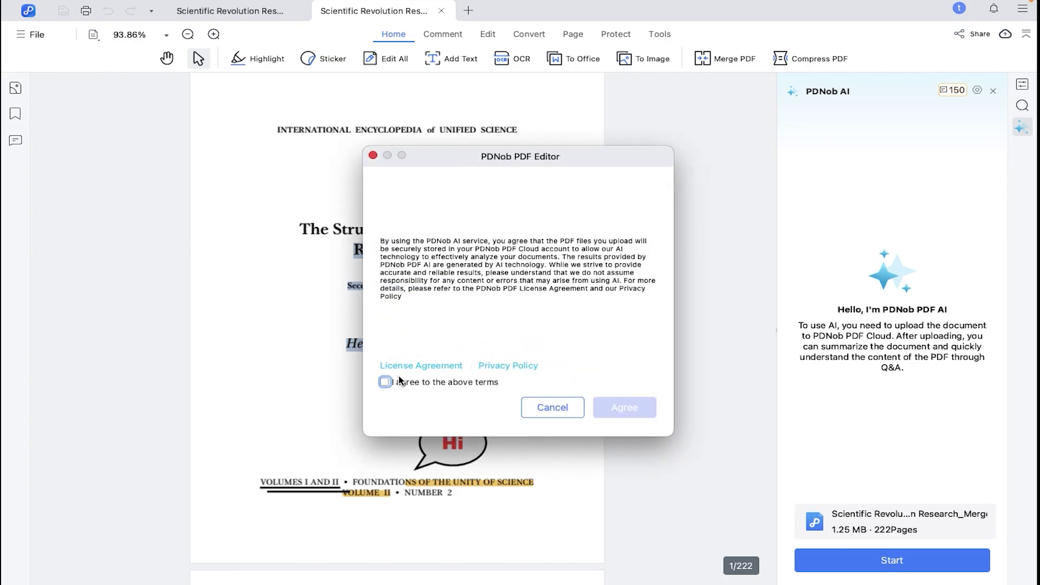
pyautogui.click(388, 384)
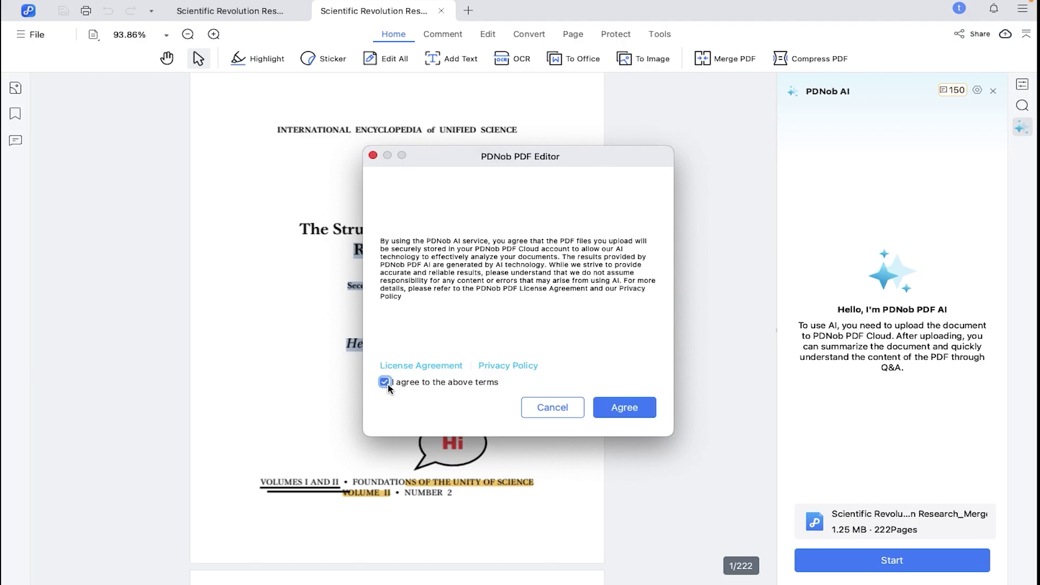
pyautogui.click(628, 411)
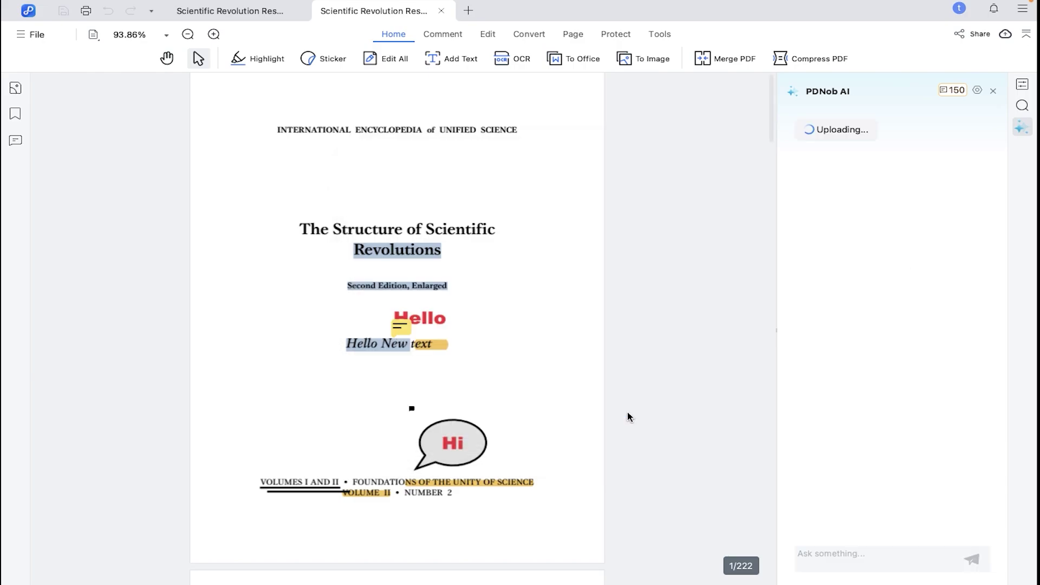
pyautogui.scroll(-10, 718, 432)
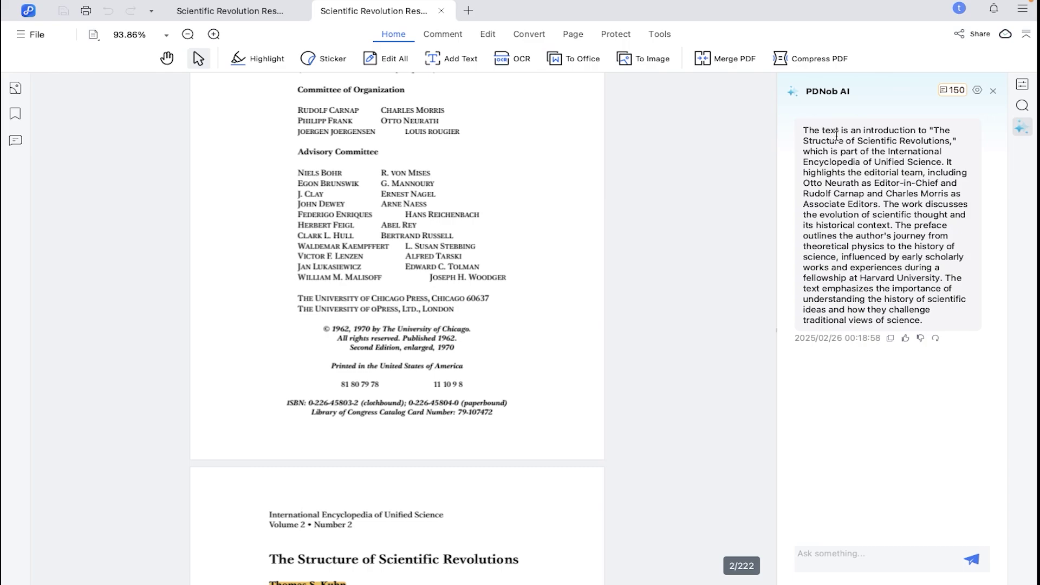
# - Send the AI assistant a question asking only about page 205
pyautogui.moveTo(812, 138); pyautogui.dragTo(913, 322)
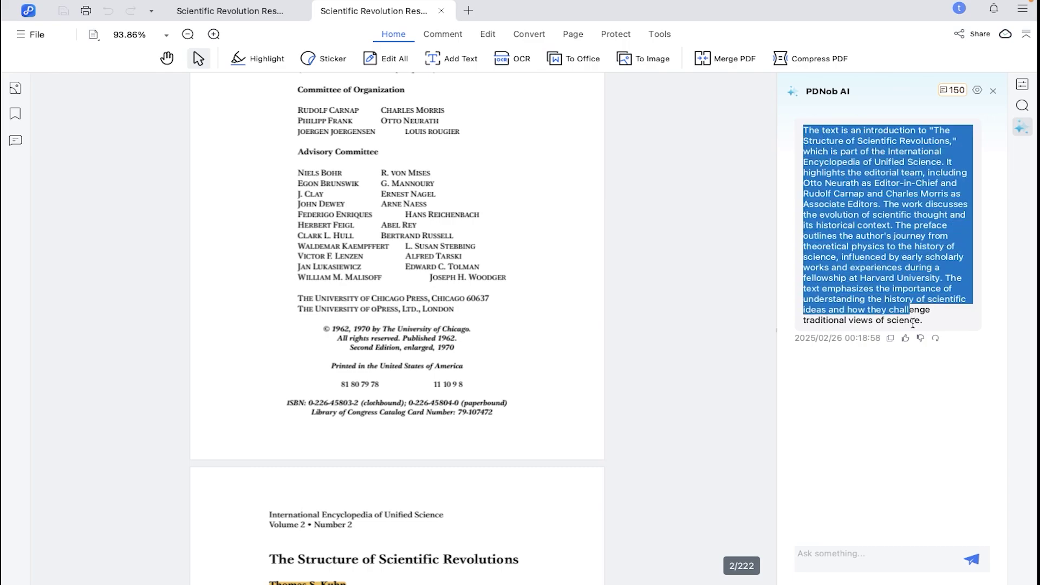
pyautogui.click(913, 322)
pyautogui.click(862, 561)
pyautogui.write('tell me')
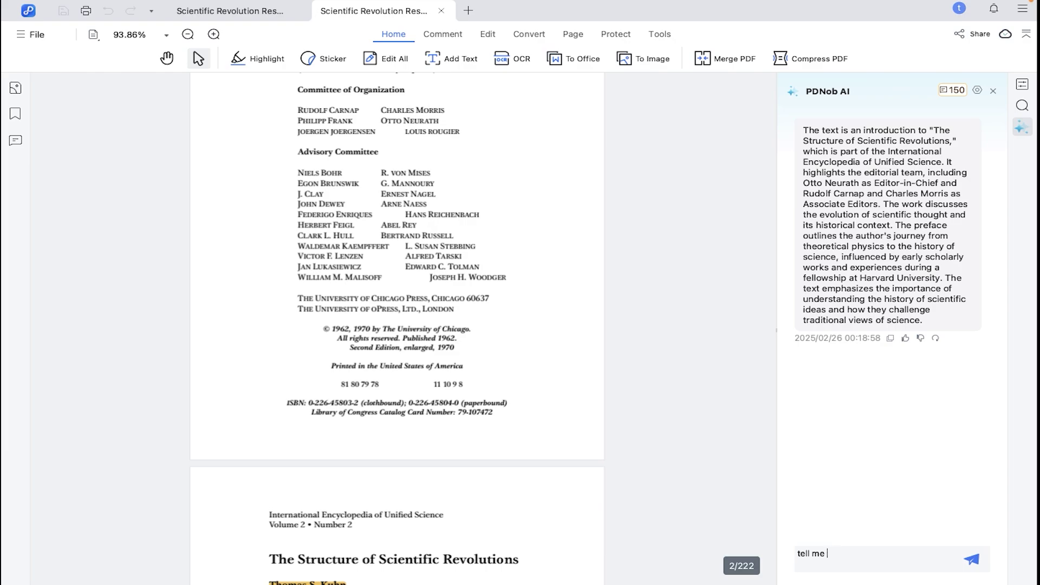
pyautogui.press('BackSpace')
pyautogui.press('BackSpace')
pyautogui.write('can you please')
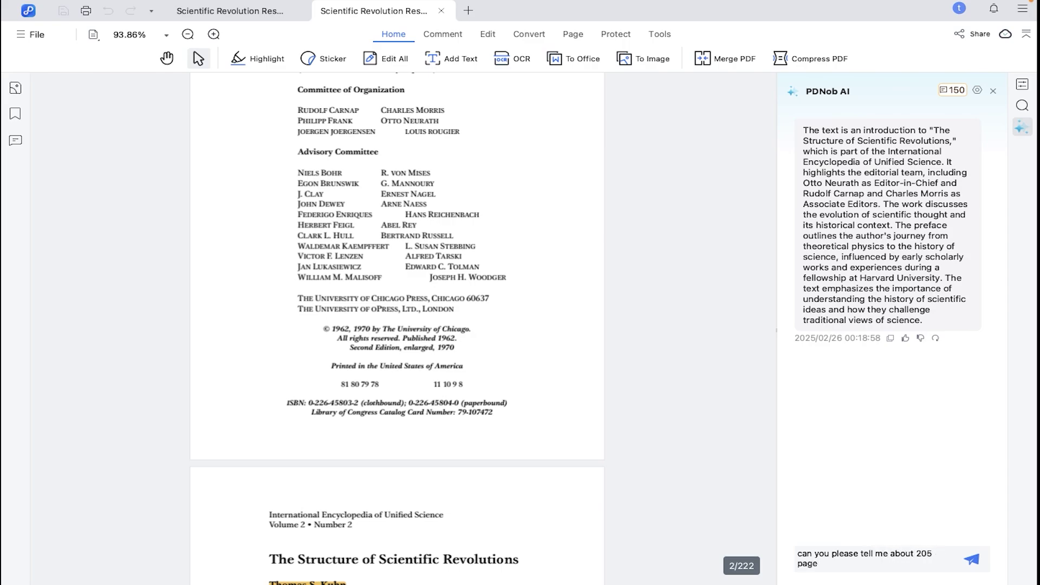
pyautogui.press('Return')
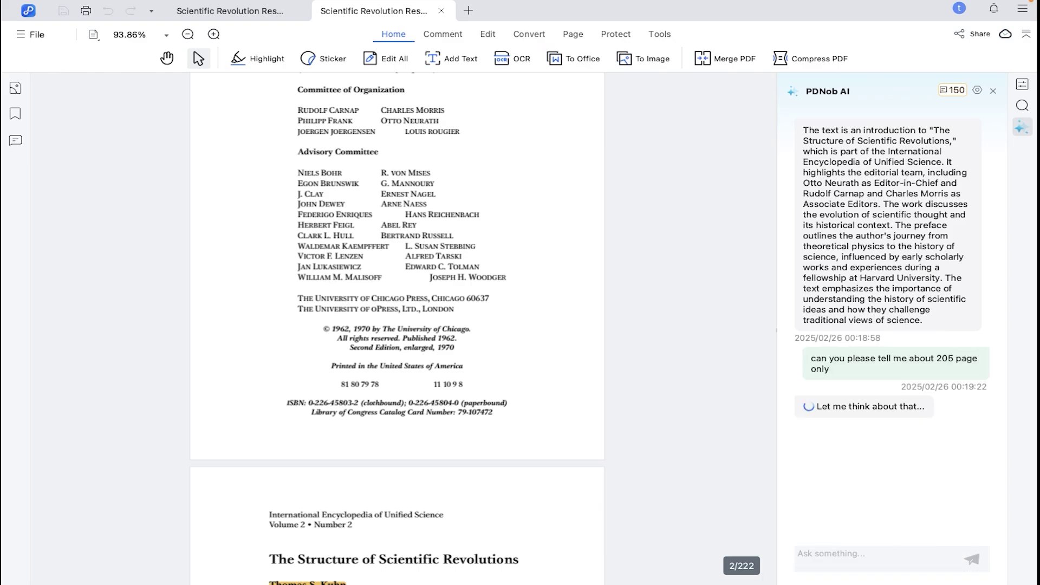
# - Highlight and strike through the book title, red-underline the header, and squiggly-underline 'Hello New'
pyautogui.click(440, 34)
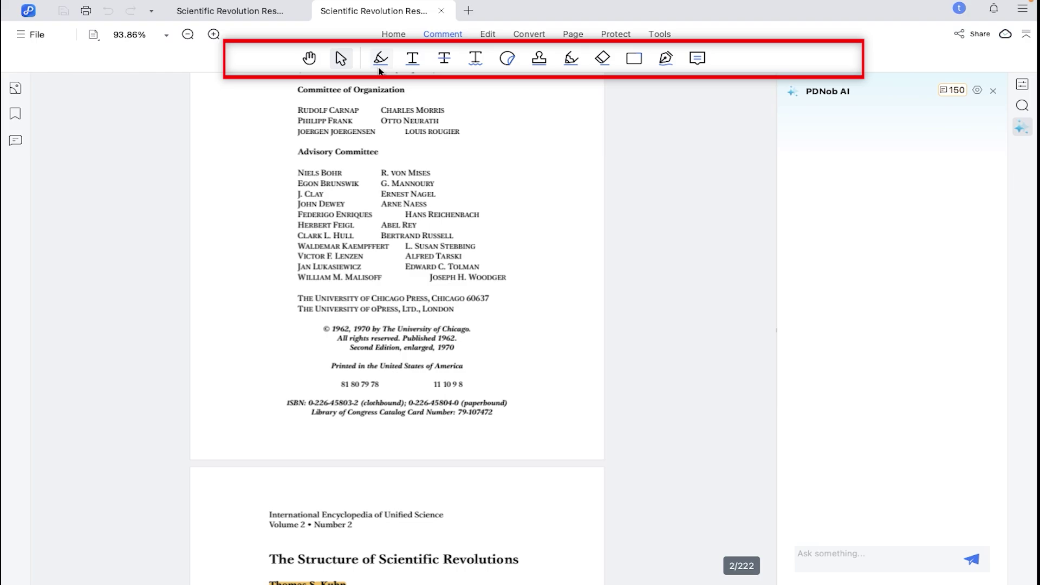
pyautogui.scroll(10, 499, 134)
pyautogui.click(381, 57)
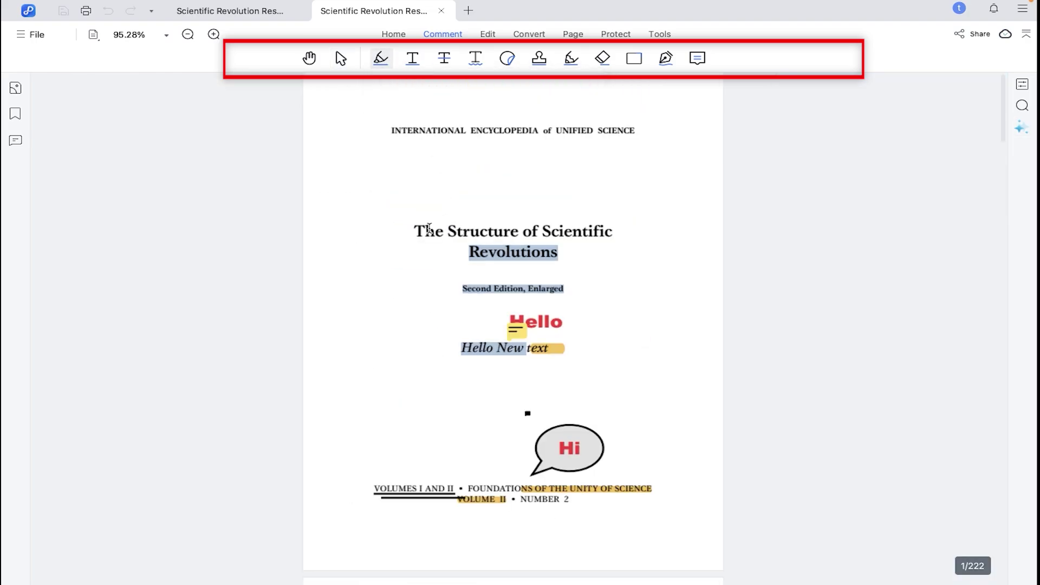
pyautogui.moveTo(414, 232); pyautogui.dragTo(613, 233)
pyautogui.click(412, 58)
pyautogui.moveTo(391, 131); pyautogui.dragTo(578, 131)
pyautogui.click(445, 58)
pyautogui.moveTo(415, 231); pyautogui.dragTo(613, 233)
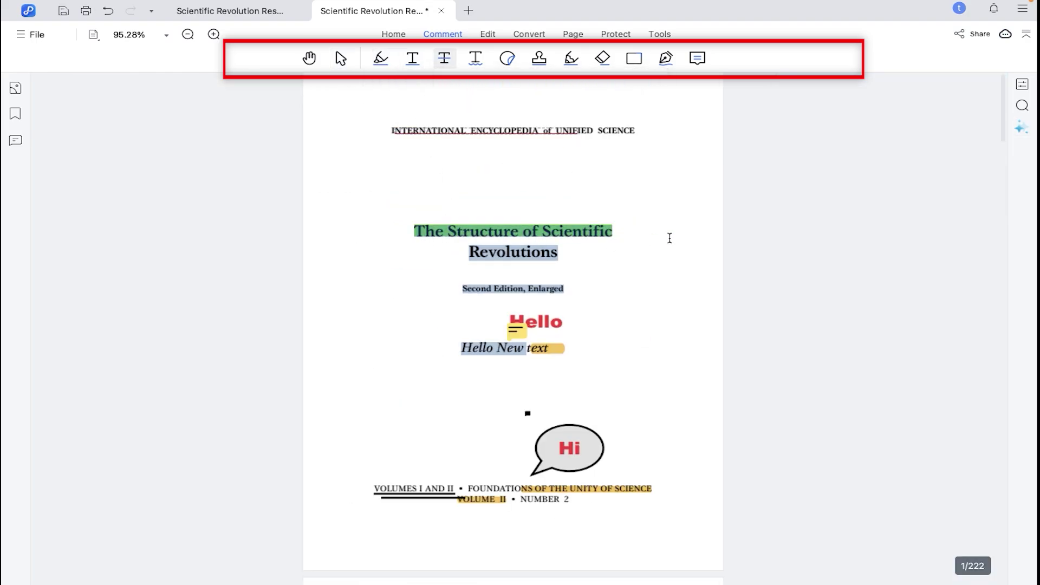
pyautogui.click(475, 58)
pyautogui.moveTo(461, 348); pyautogui.dragTo(550, 349)
# - Place a small curly pink arrow sticker below the 'Hello New' text
pyautogui.click(507, 58)
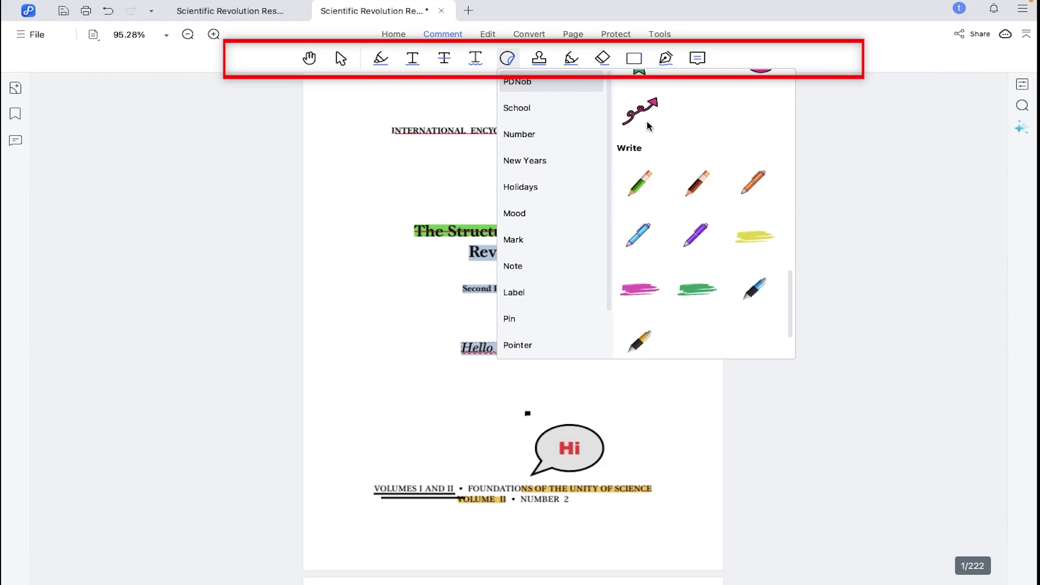
pyautogui.click(658, 108)
pyautogui.click(435, 381)
pyautogui.click(435, 380)
pyautogui.moveTo(413, 388); pyautogui.dragTo(379, 437)
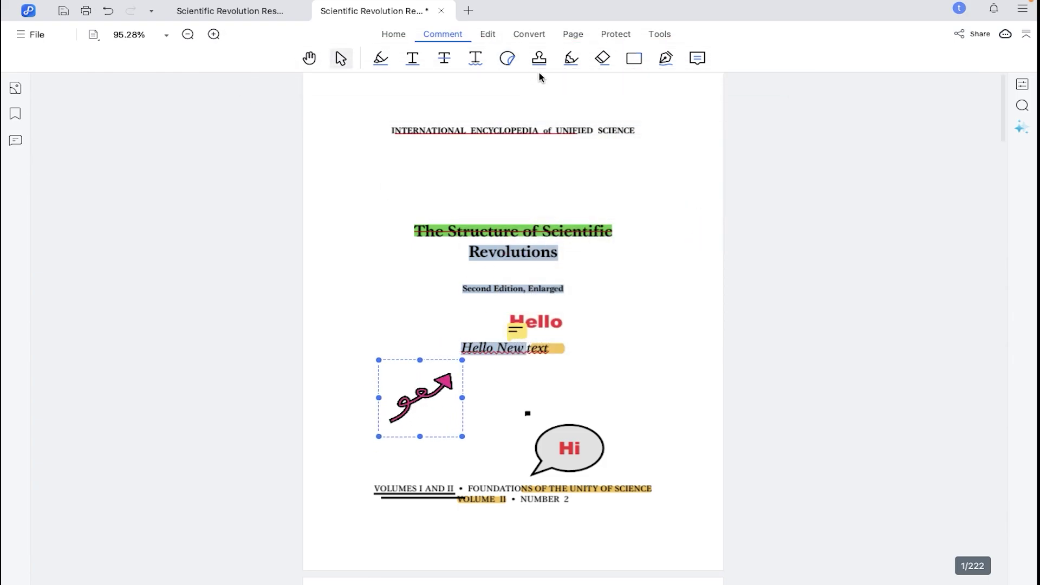
# - Stamp SIGN HERE at the page's lower right, then preview the Digital Stamp set
pyautogui.click(539, 58)
pyautogui.moveTo(598, 108)
pyautogui.click(730, 191)
pyautogui.scroll(-5, 624, 388)
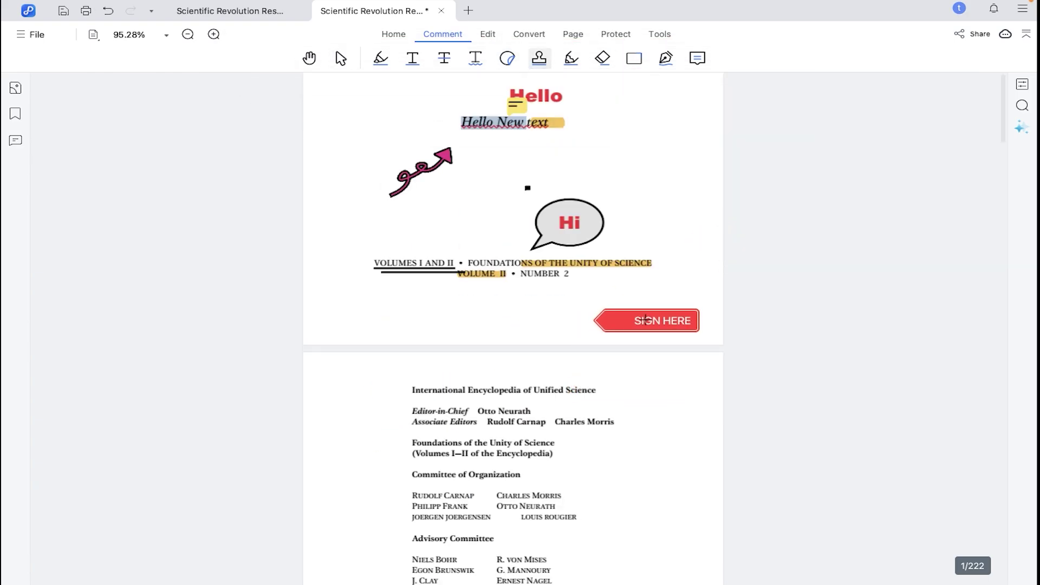
pyautogui.click(646, 320)
pyautogui.click(539, 58)
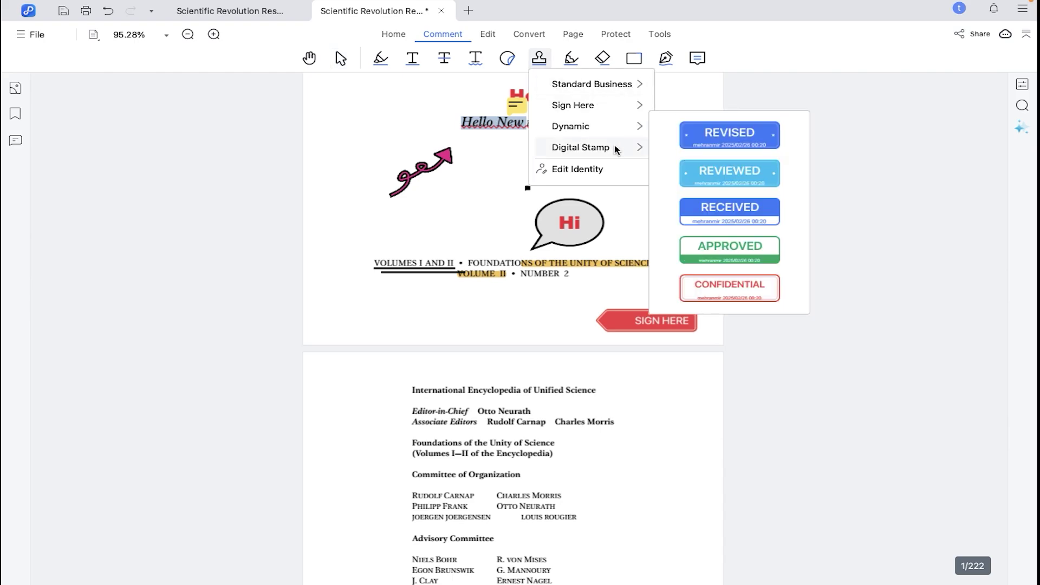
pyautogui.moveTo(609, 90)
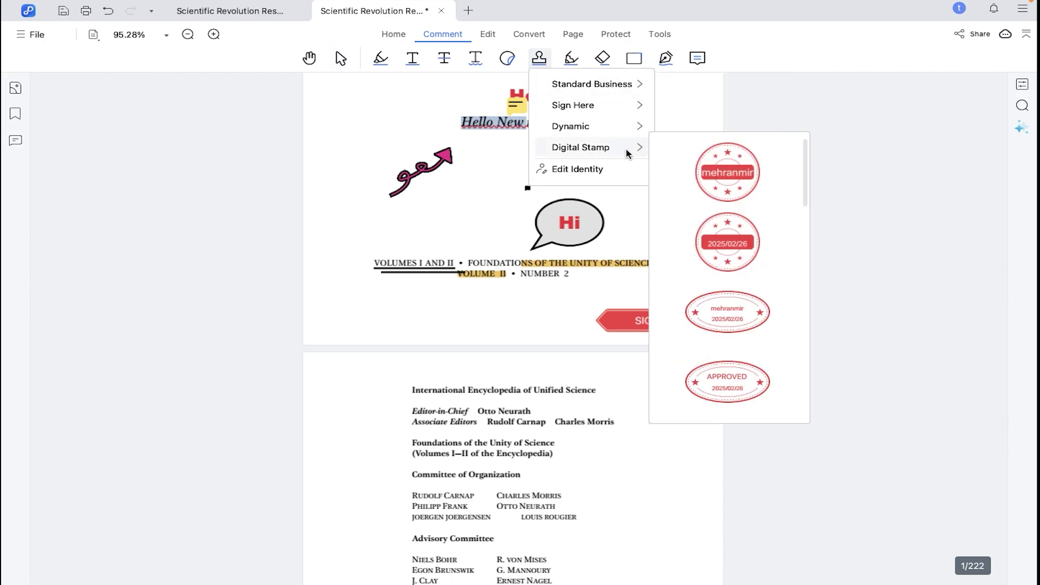
# - Insert 222492.jpg, shrink it, and move it to the title page's upper left
pyautogui.click(488, 33)
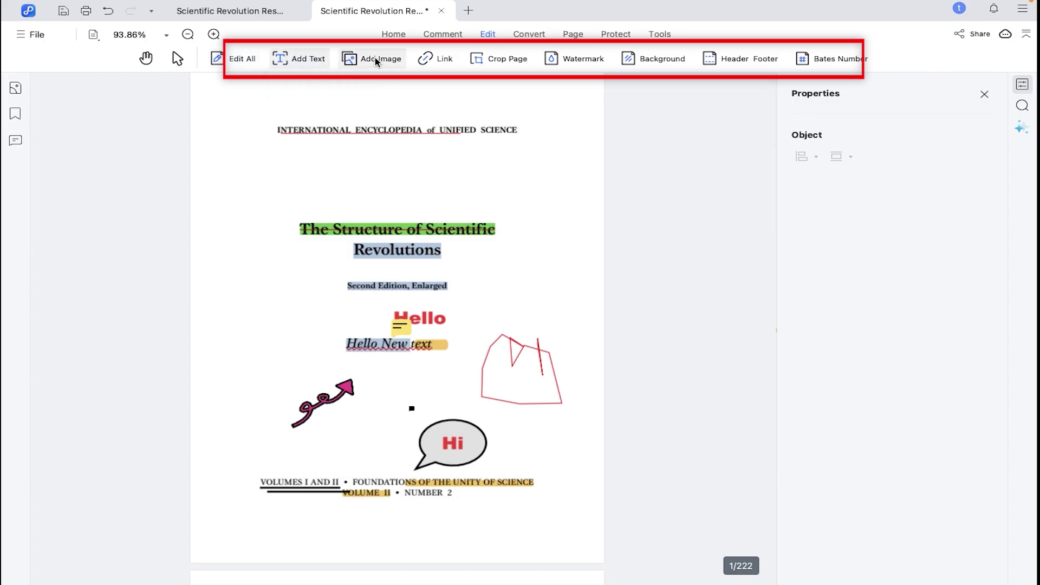
pyautogui.scroll(-10, 563, 217)
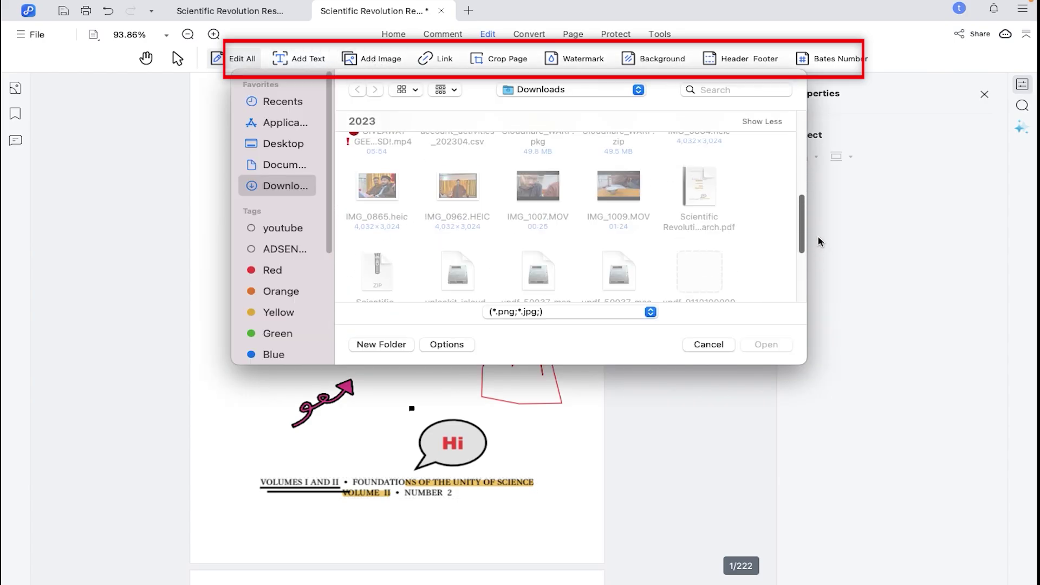
pyautogui.click(618, 242)
pyautogui.click(766, 344)
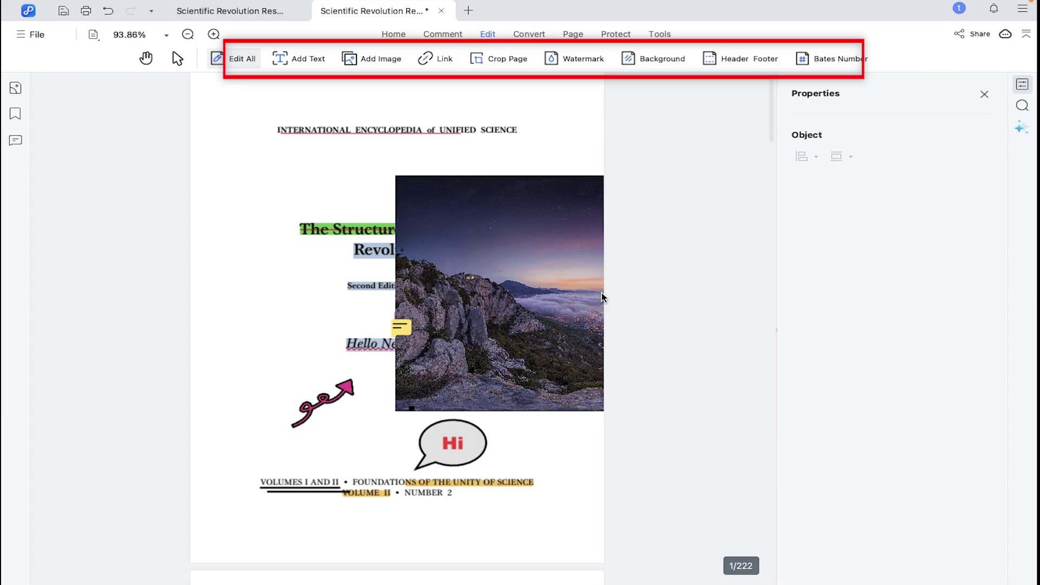
pyautogui.moveTo(604, 342); pyautogui.dragTo(446, 250)
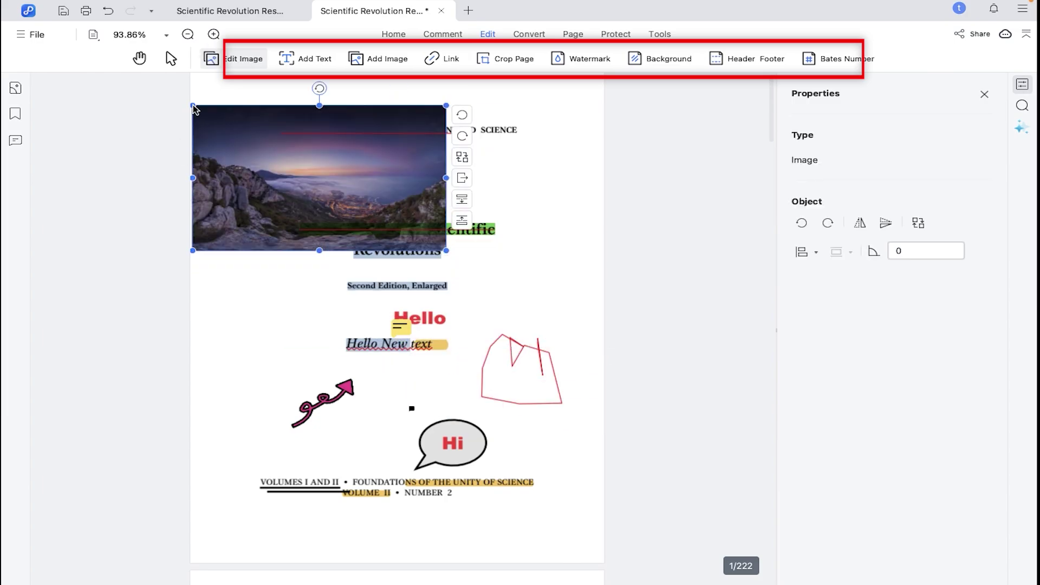
pyautogui.moveTo(193, 106); pyautogui.dragTo(298, 166)
pyautogui.moveTo(372, 204); pyautogui.dragTo(274, 176)
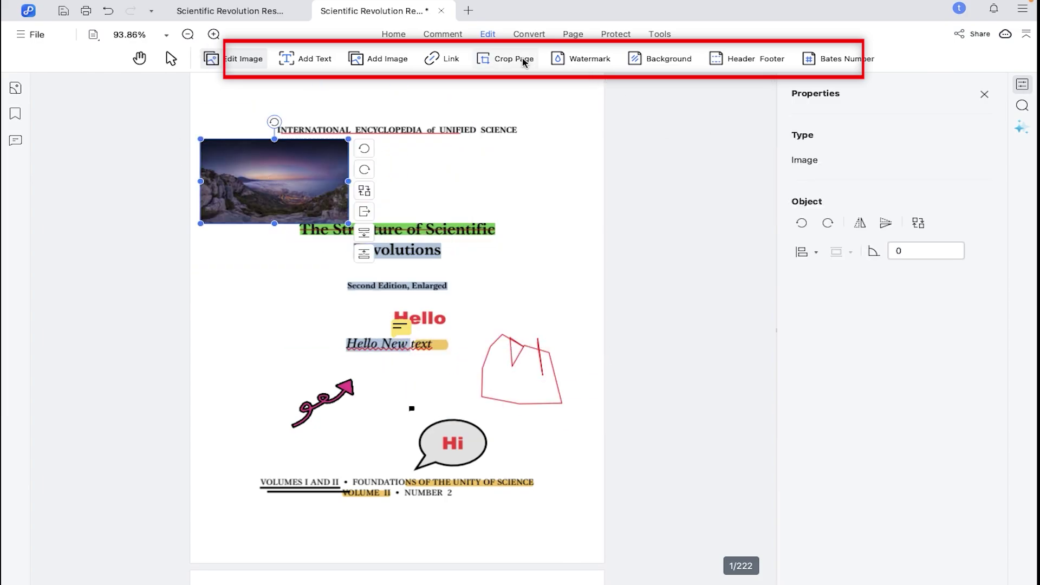
pyautogui.click(529, 34)
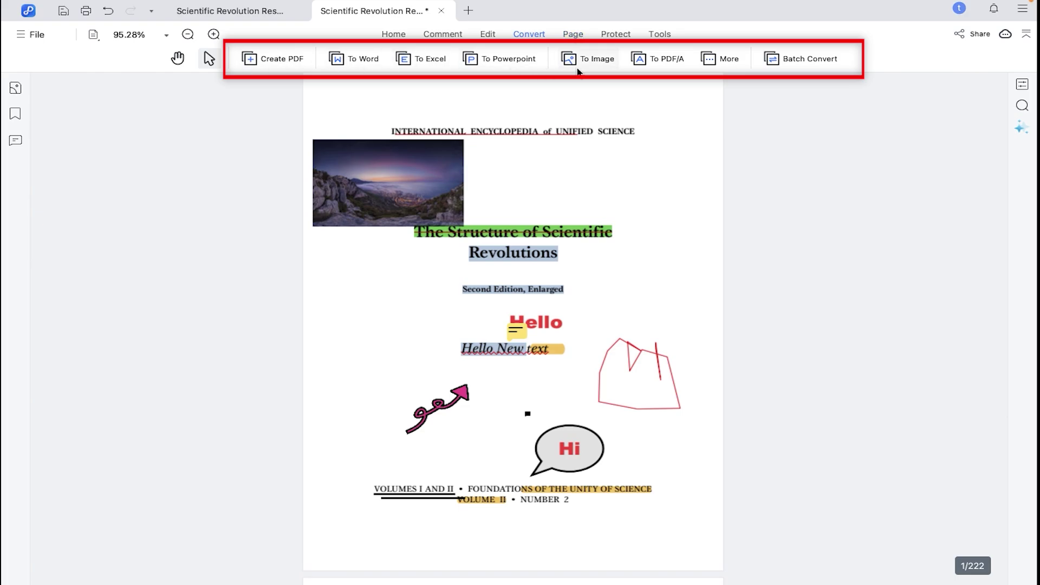
# - Open page 27, 'The Route to Normal Science', from the page thumbnail grid
pyautogui.click(573, 34)
pyautogui.scroll(-5, 785, 302)
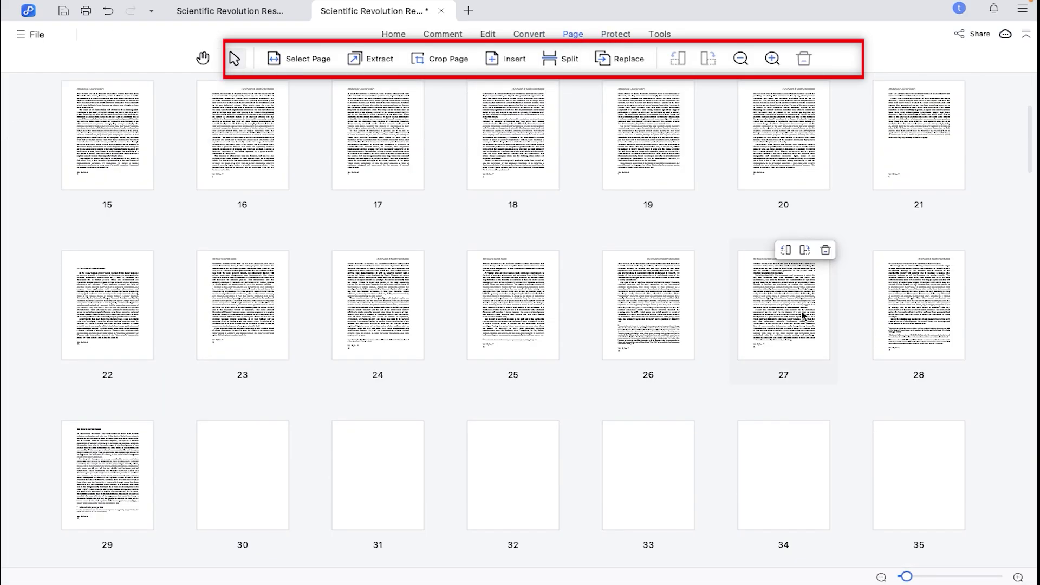
pyautogui.doubleClick(788, 298)
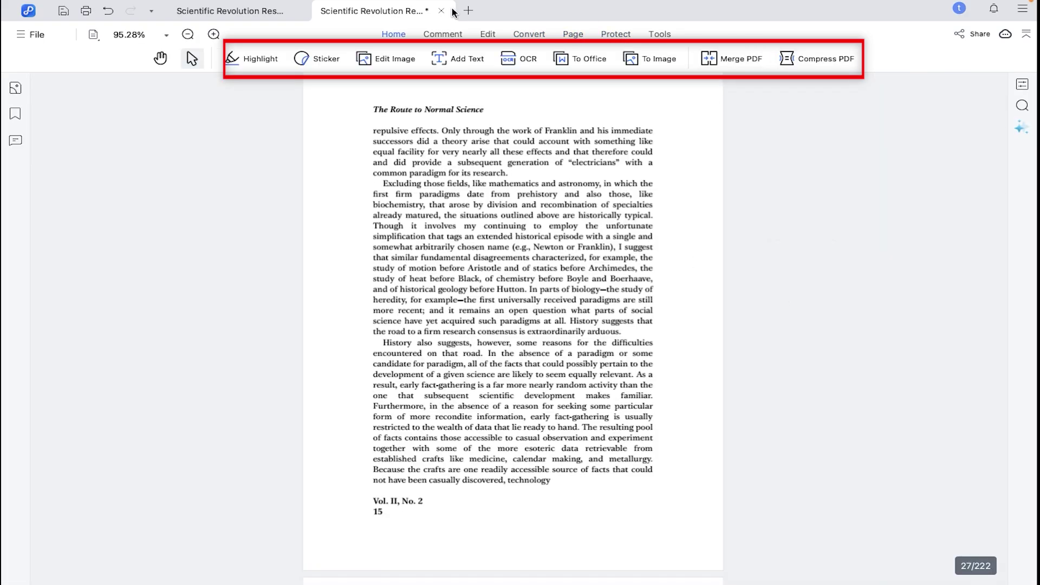
pyautogui.click(505, 37)
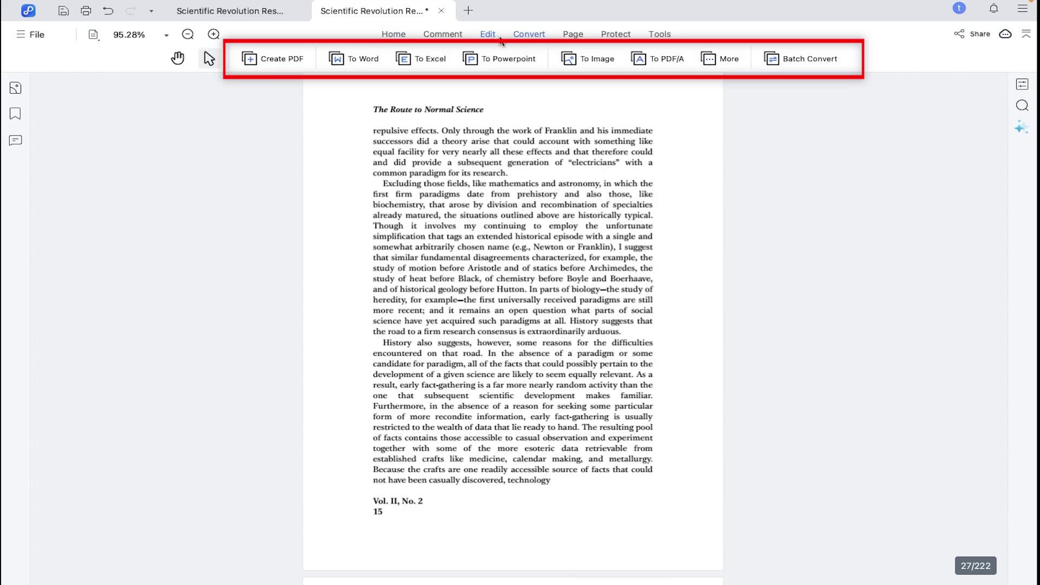
pyautogui.click(574, 34)
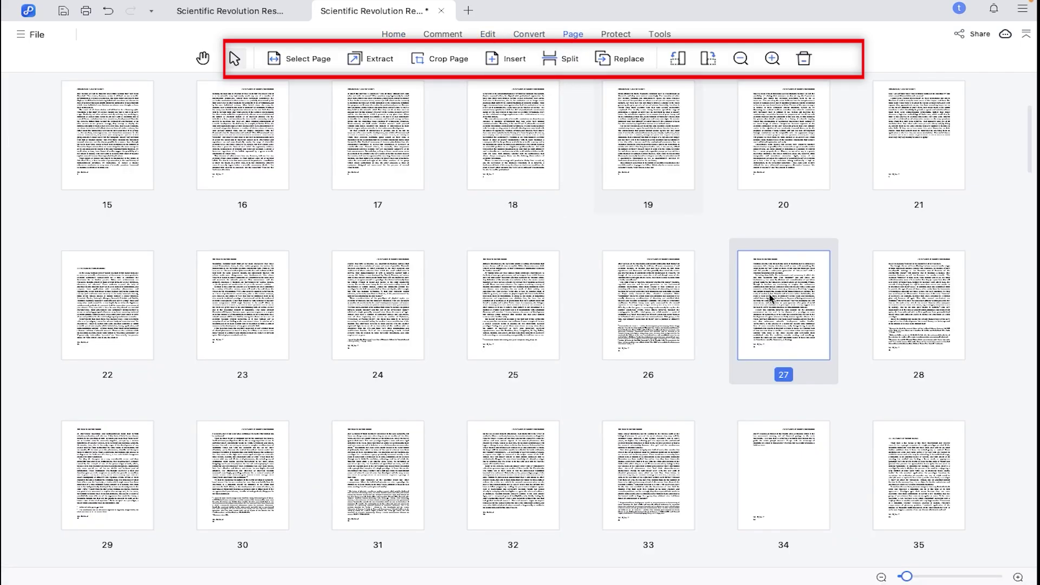
# - Try the Split option and cancel it, then browse the Protect and Tools tabs
pyautogui.click(563, 60)
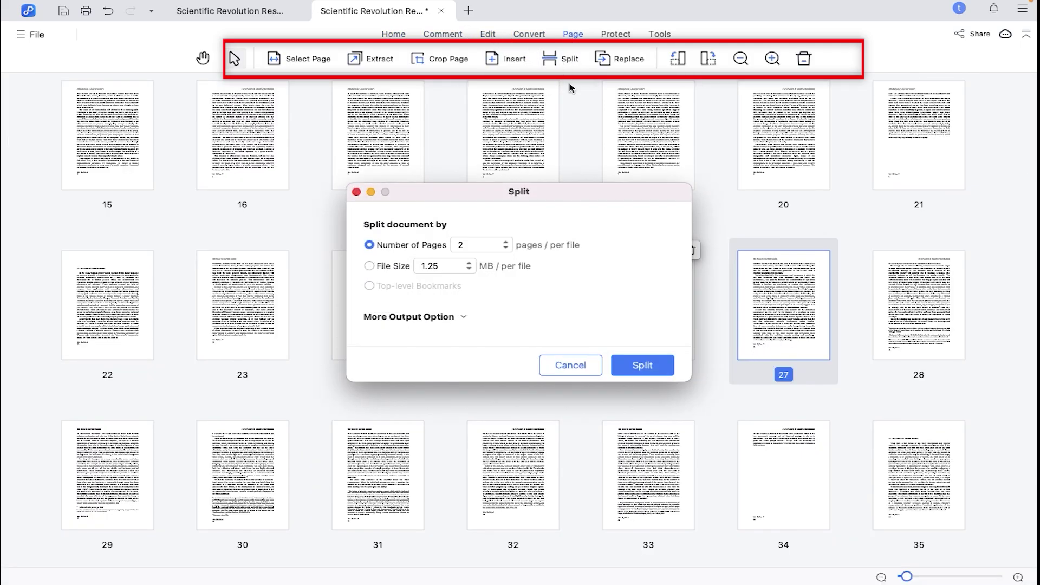
pyautogui.click(577, 367)
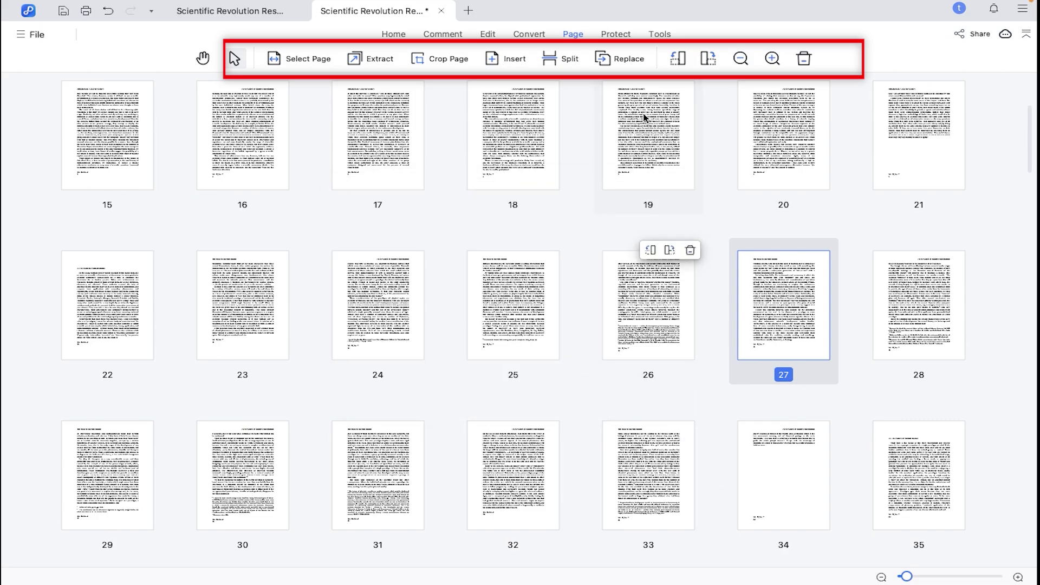
pyautogui.click(615, 34)
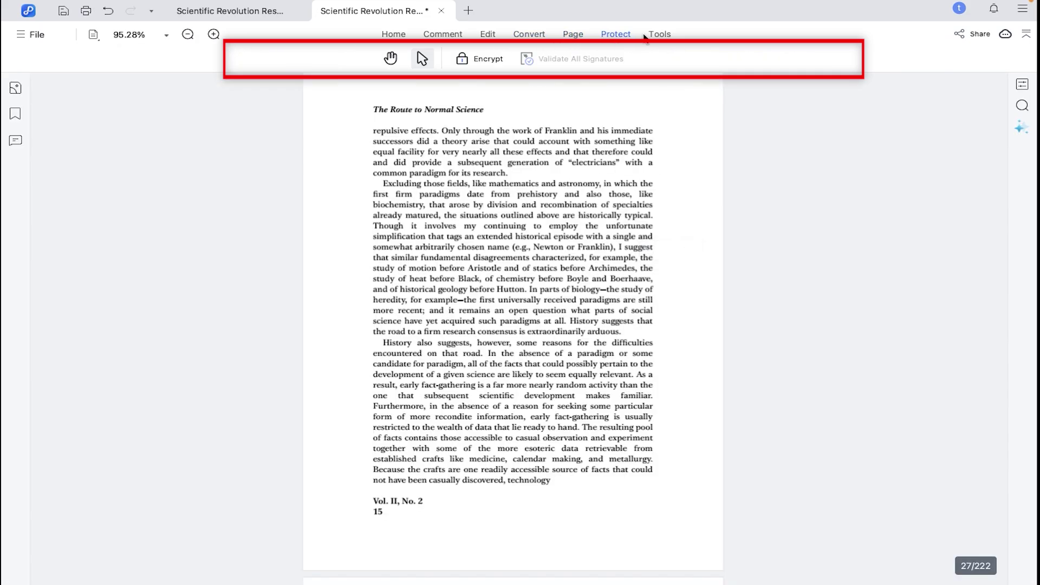
pyautogui.click(660, 36)
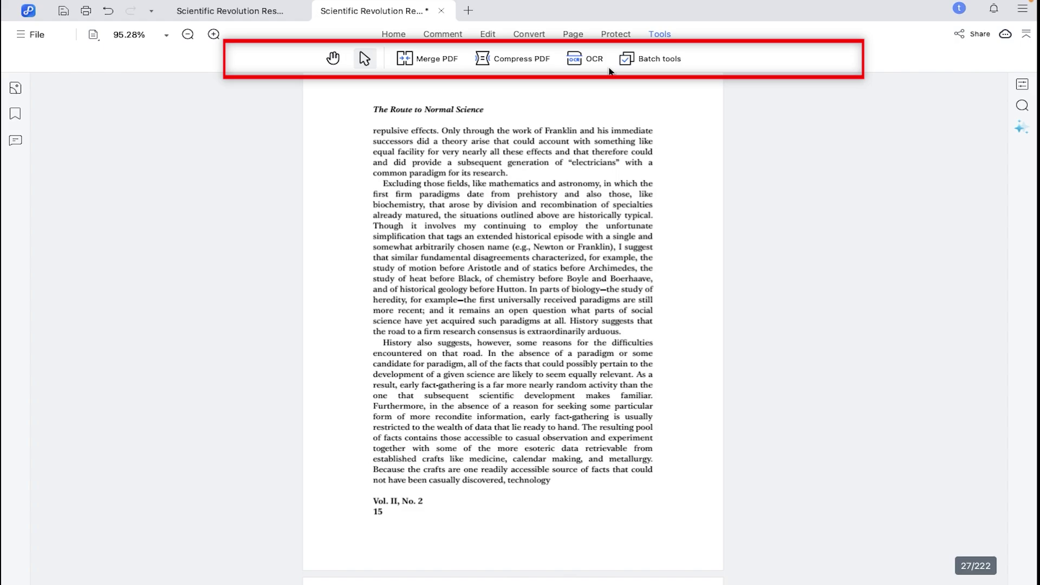
pyautogui.click(394, 35)
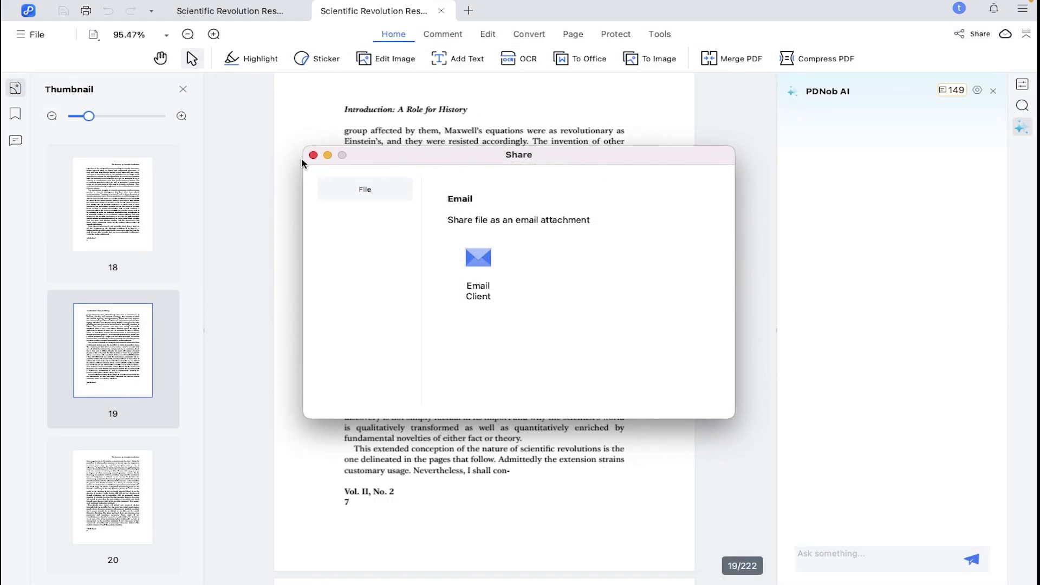
# - Close and reopen the merged research PDF at page 19, and toggle the ribbon collapse
pyautogui.click(316, 154)
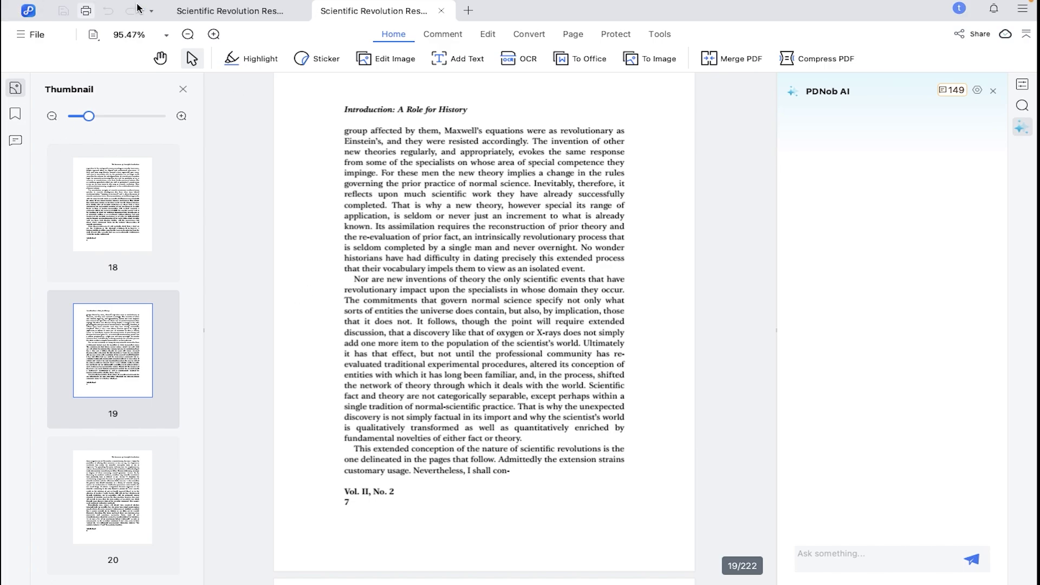
pyautogui.click(233, 11)
pyautogui.click(296, 11)
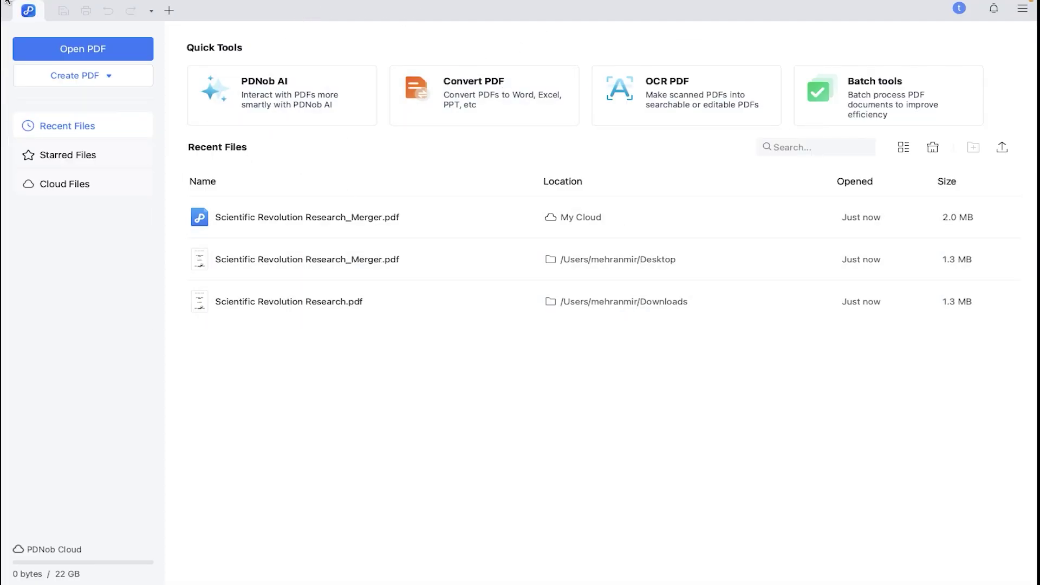
pyautogui.moveTo(25, 10)
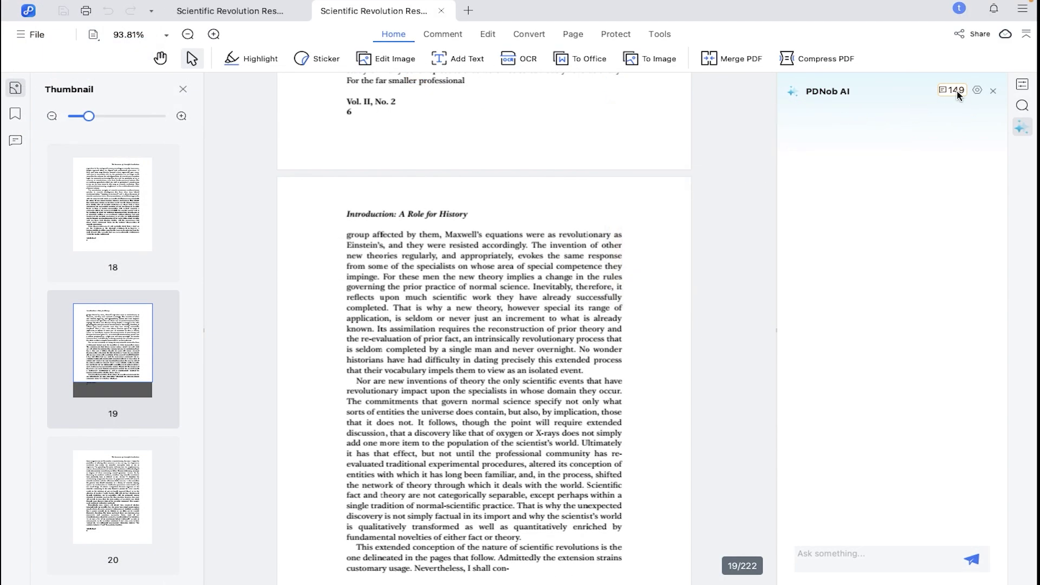
pyautogui.moveTo(957, 96)
pyautogui.click(1026, 35)
pyautogui.click(1026, 35)
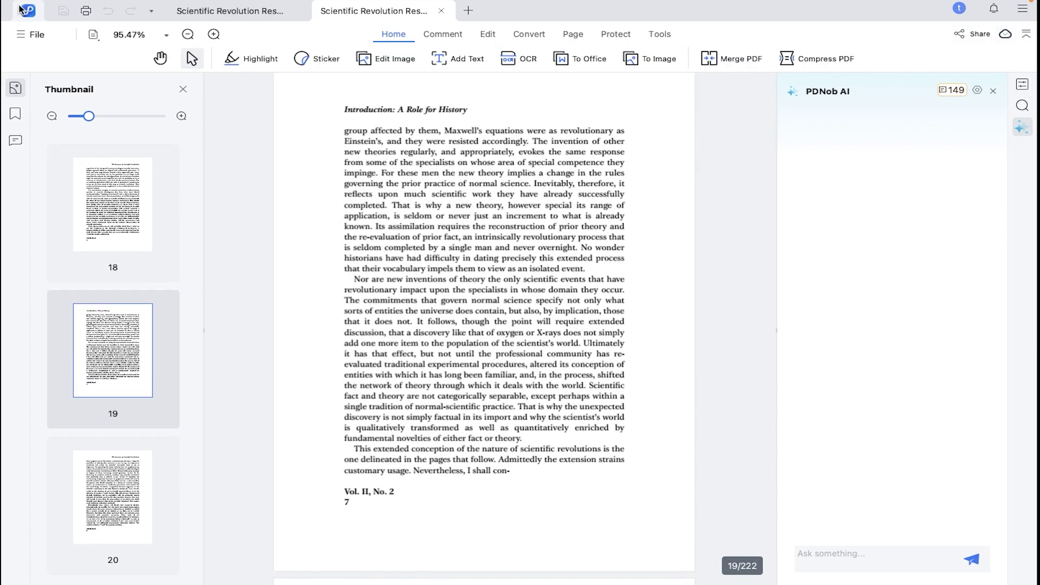
# - Check the File menu and cloud sync, then open and close the Share options
pyautogui.click(21, 36)
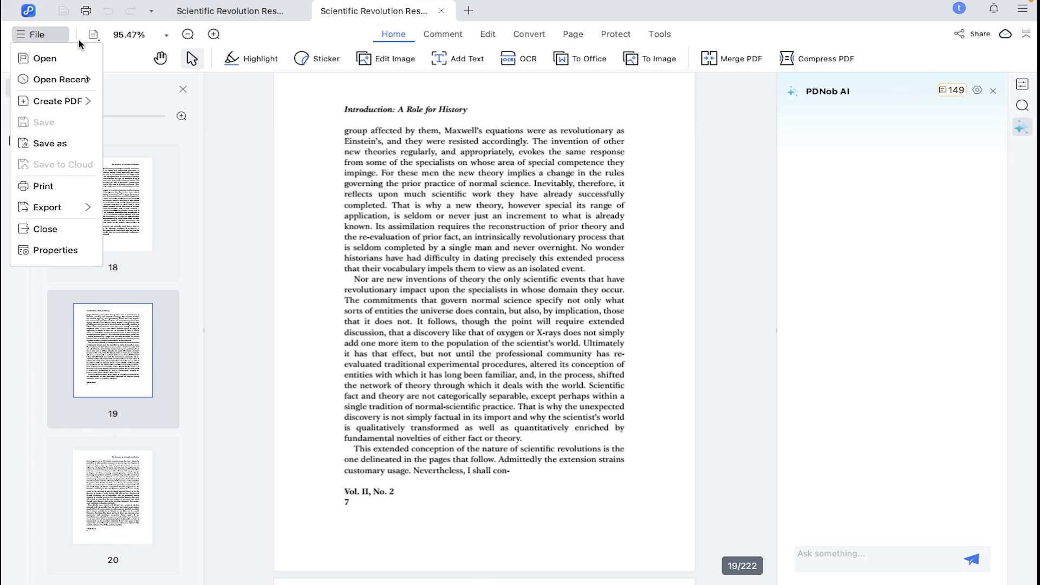
pyautogui.click(577, 248)
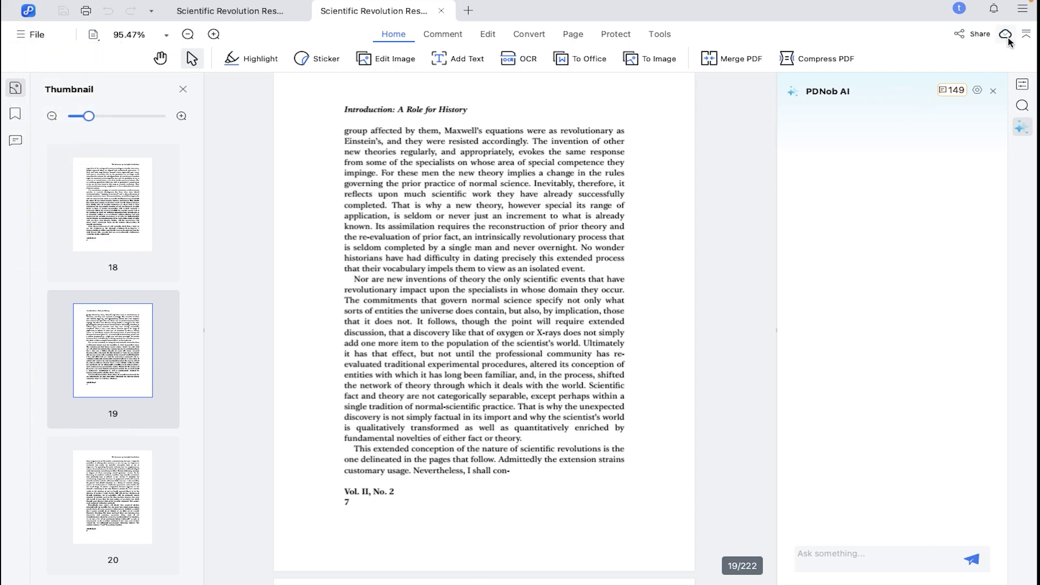
pyautogui.click(974, 34)
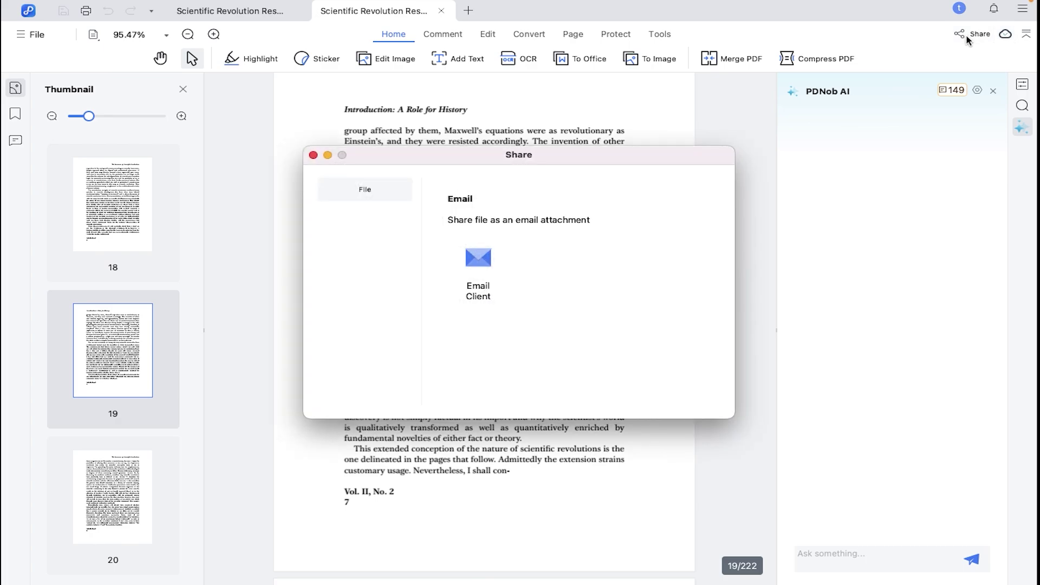
pyautogui.click(314, 156)
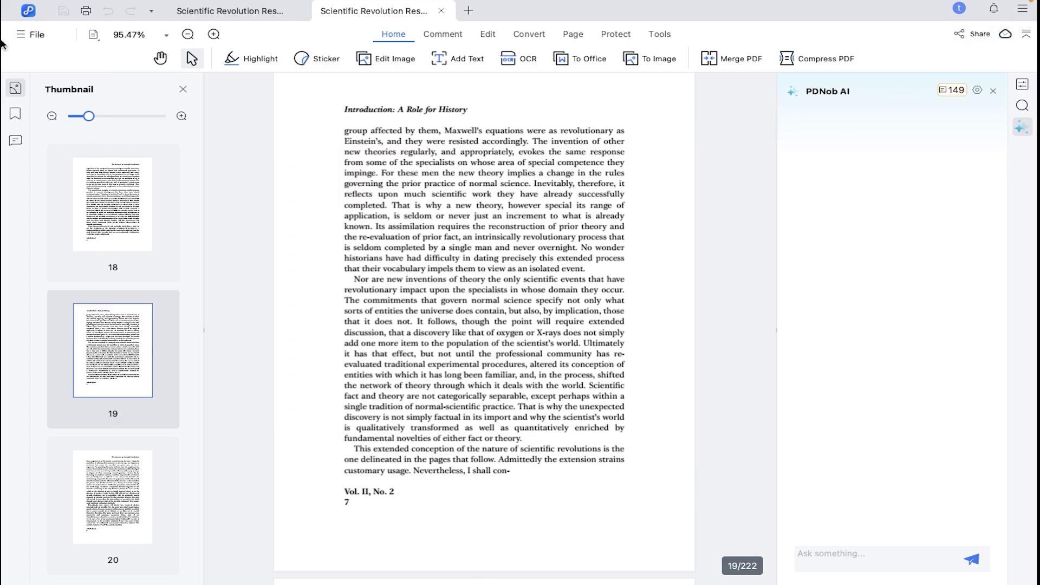